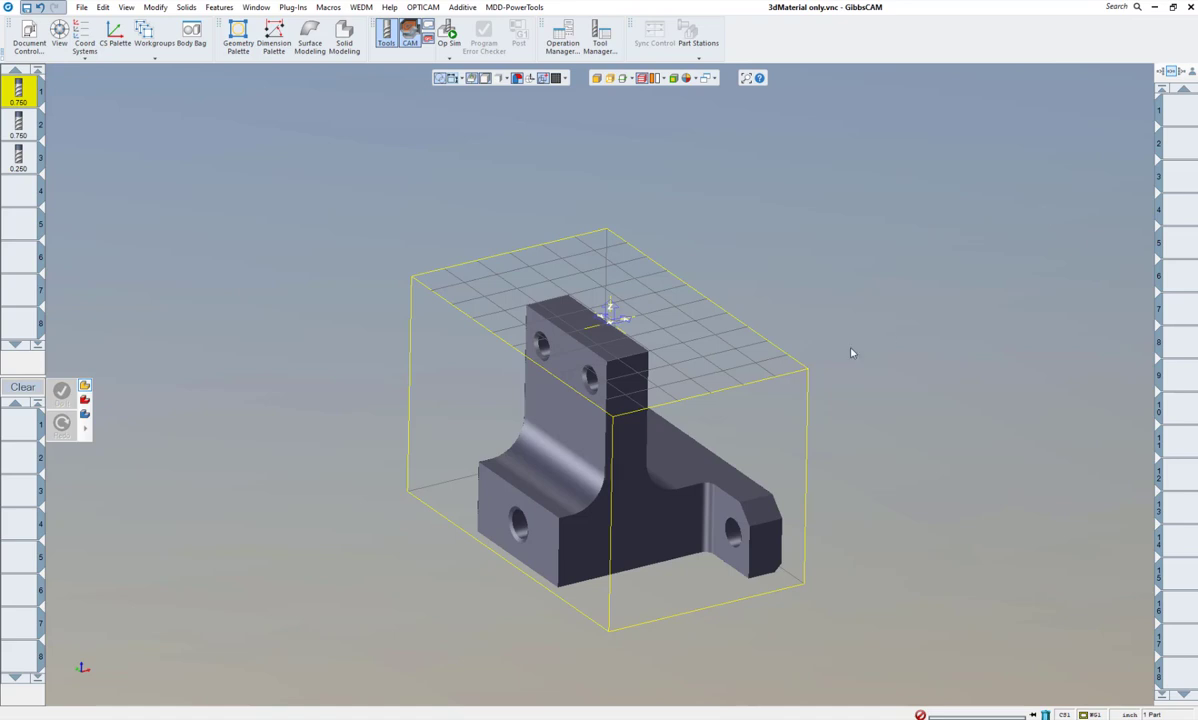
Review the parameters of the three milling tools: the 0.75 rough end mill and the 0.75 and 0.25 bull nose end mills.
scroll(631, 370, "up", 5)
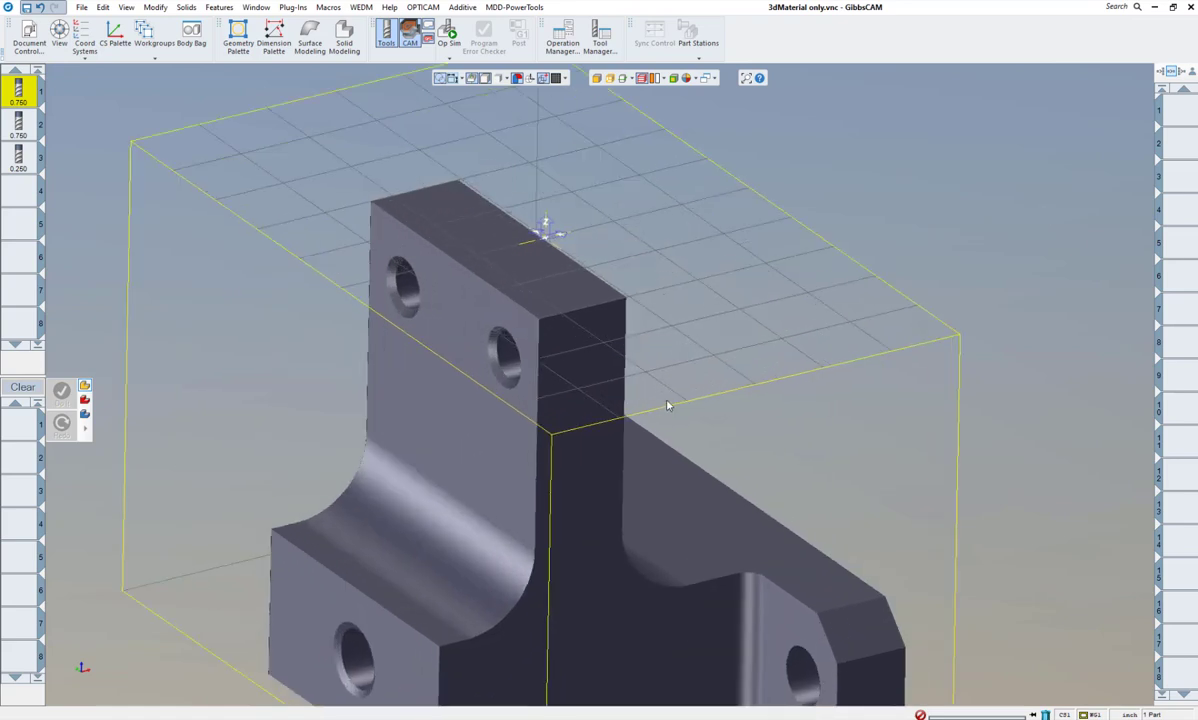
scroll(672, 403, "down", 5)
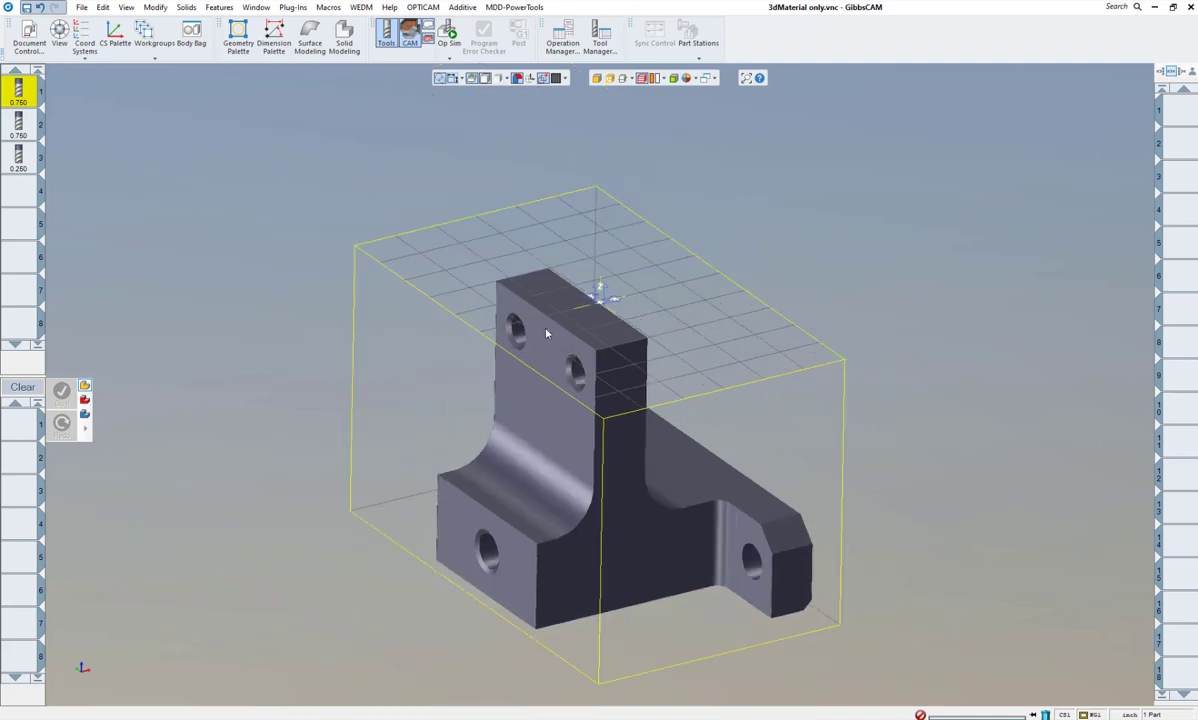
double_click(17, 88)
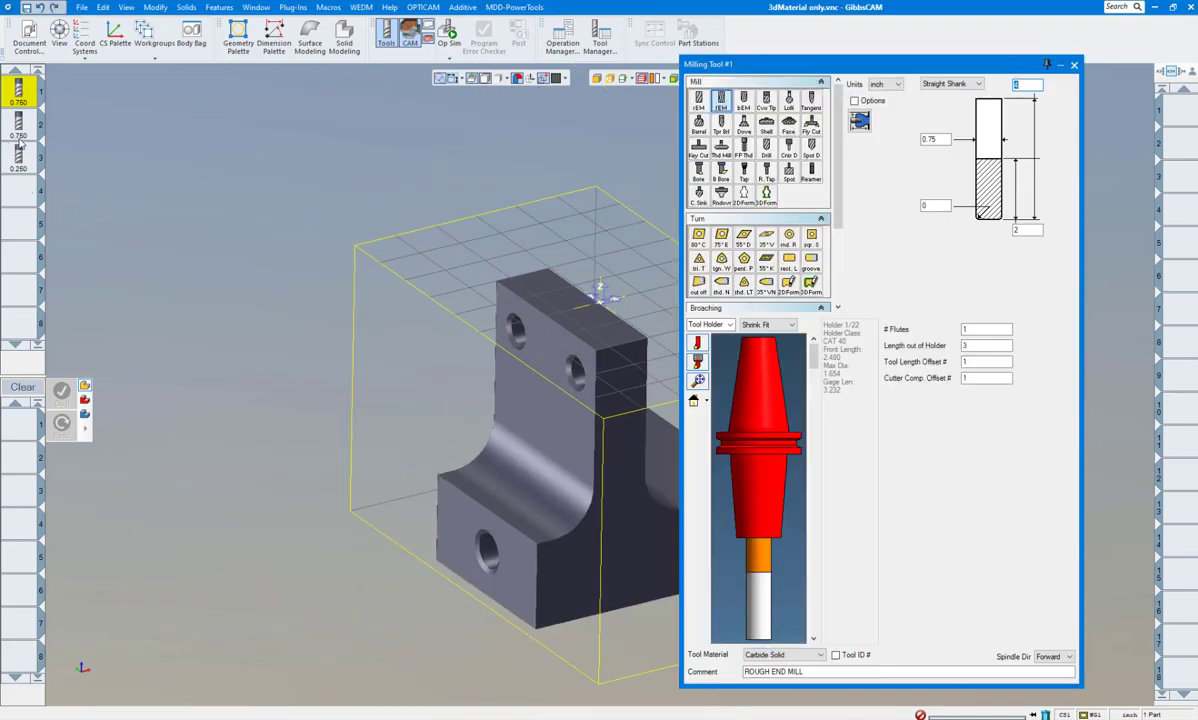
left_click(24, 124)
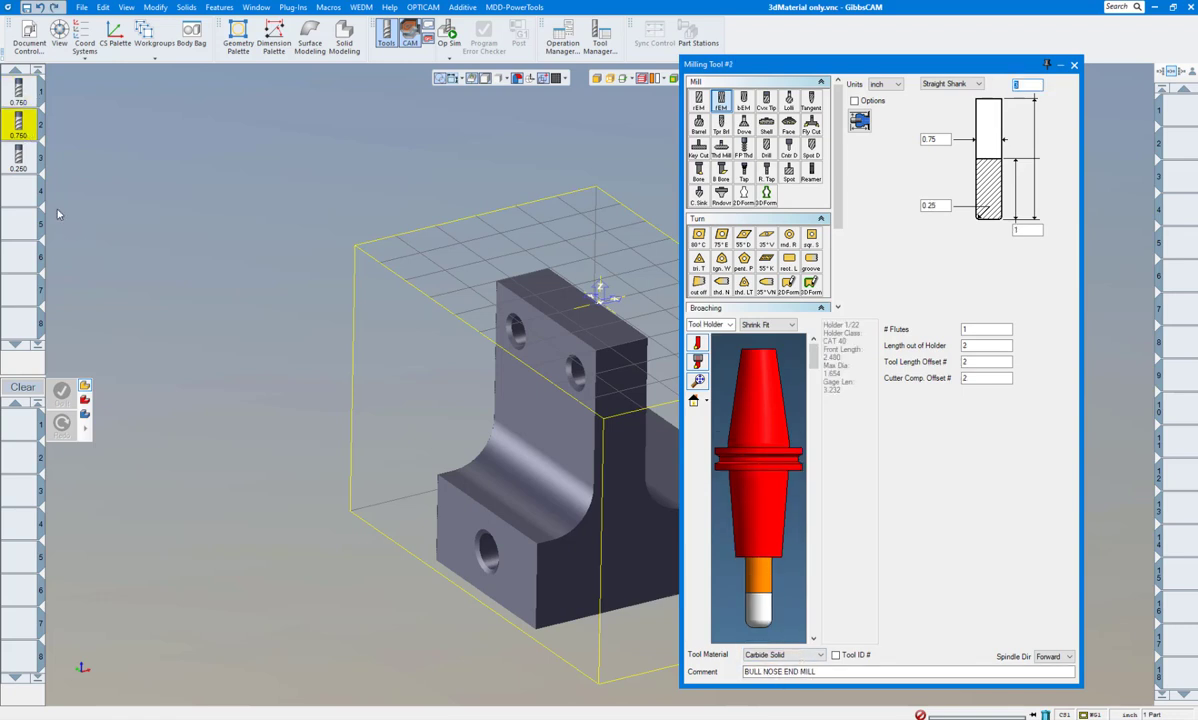
left_click(17, 155)
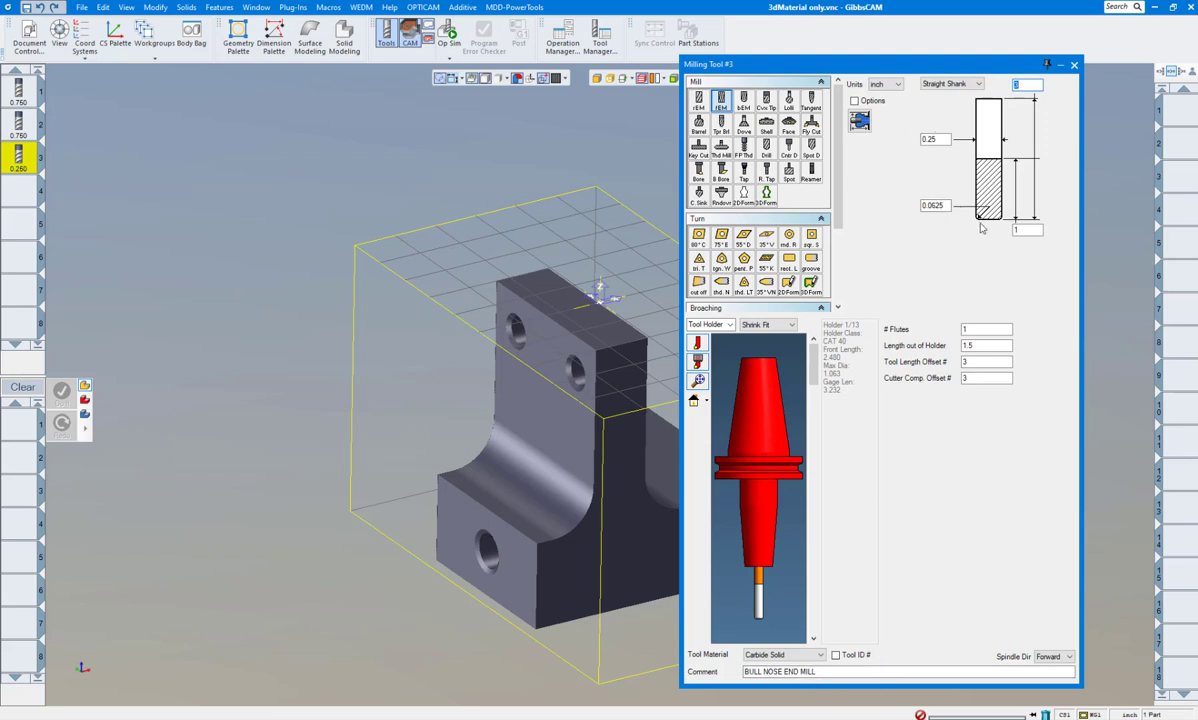
left_click(1074, 67)
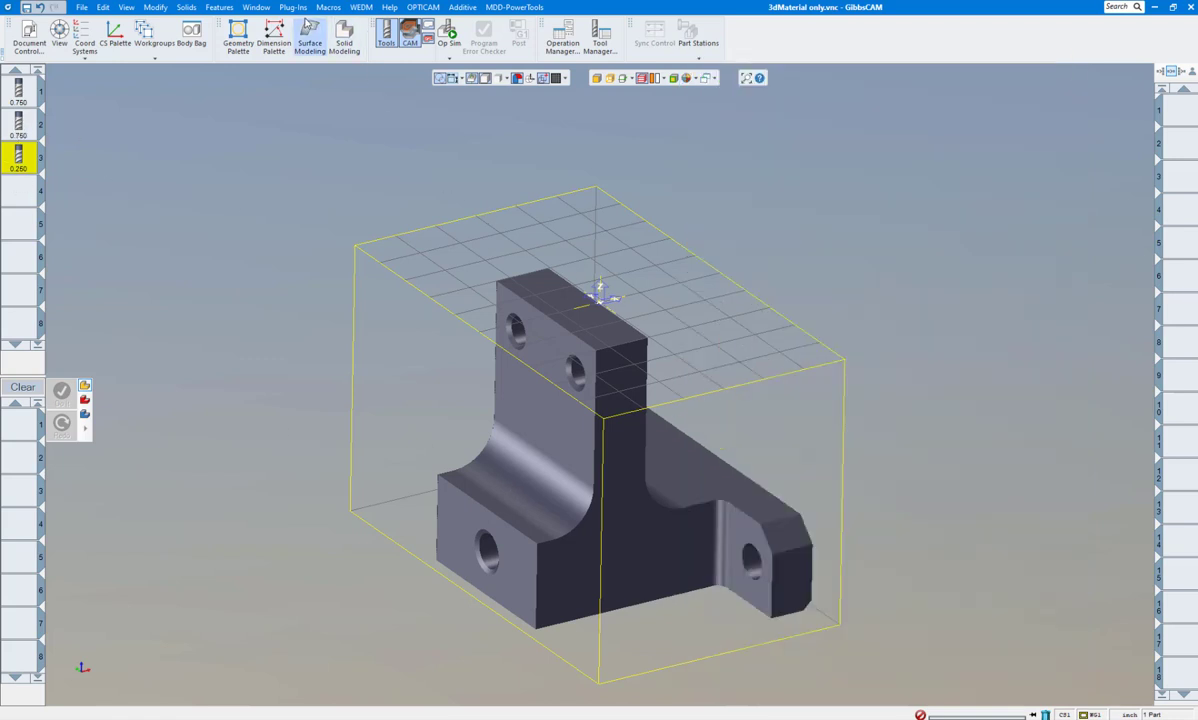
Run Solid Inquiry on the large horizontal fillet and the small vertical fillet to check their minimum curvature radii.
left_click(295, 8)
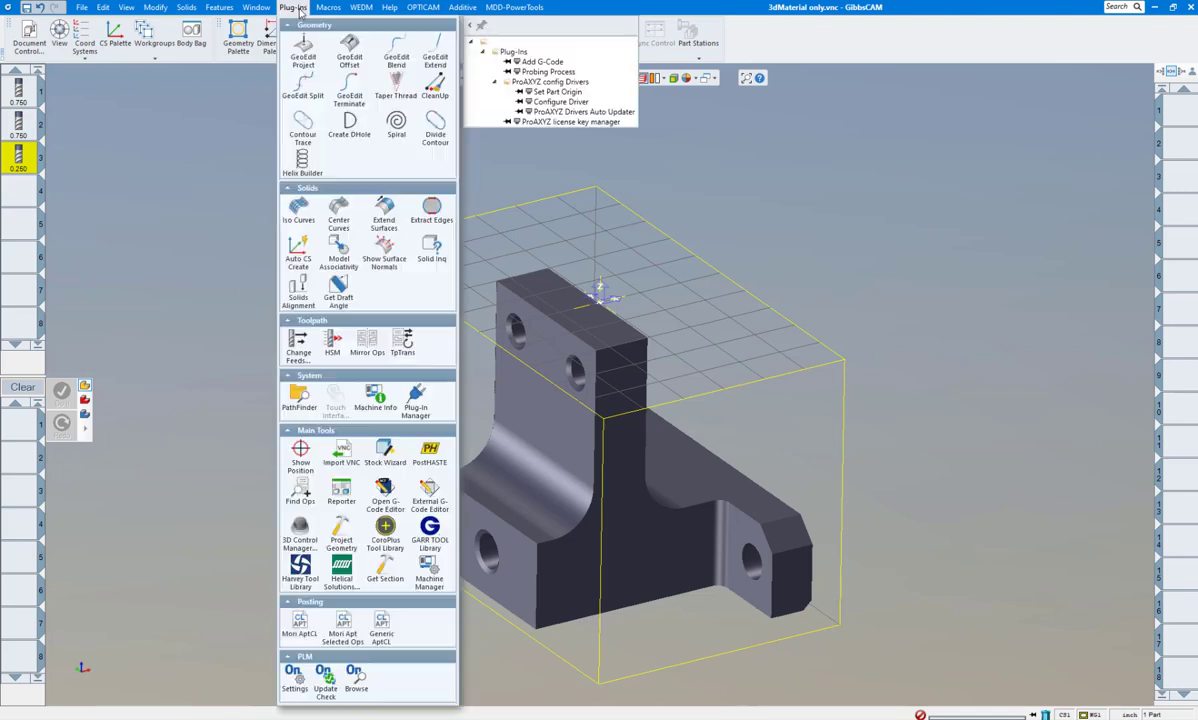
left_click(431, 255)
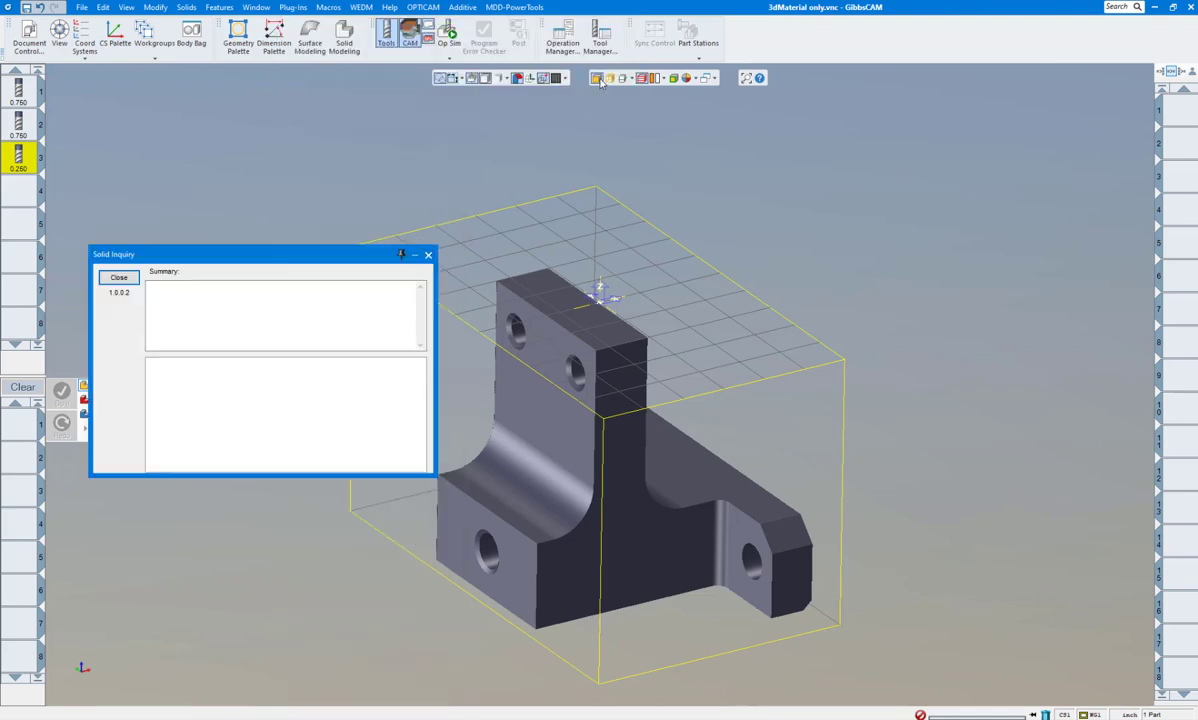
left_click(563, 509)
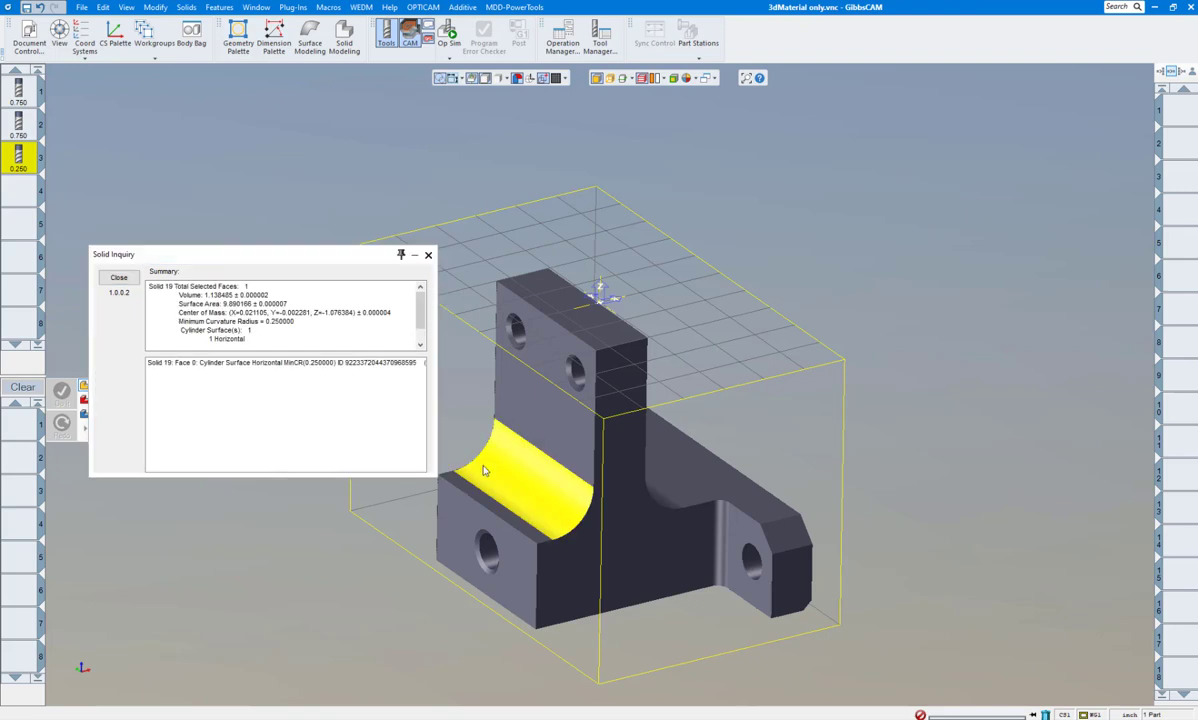
left_click(721, 527)
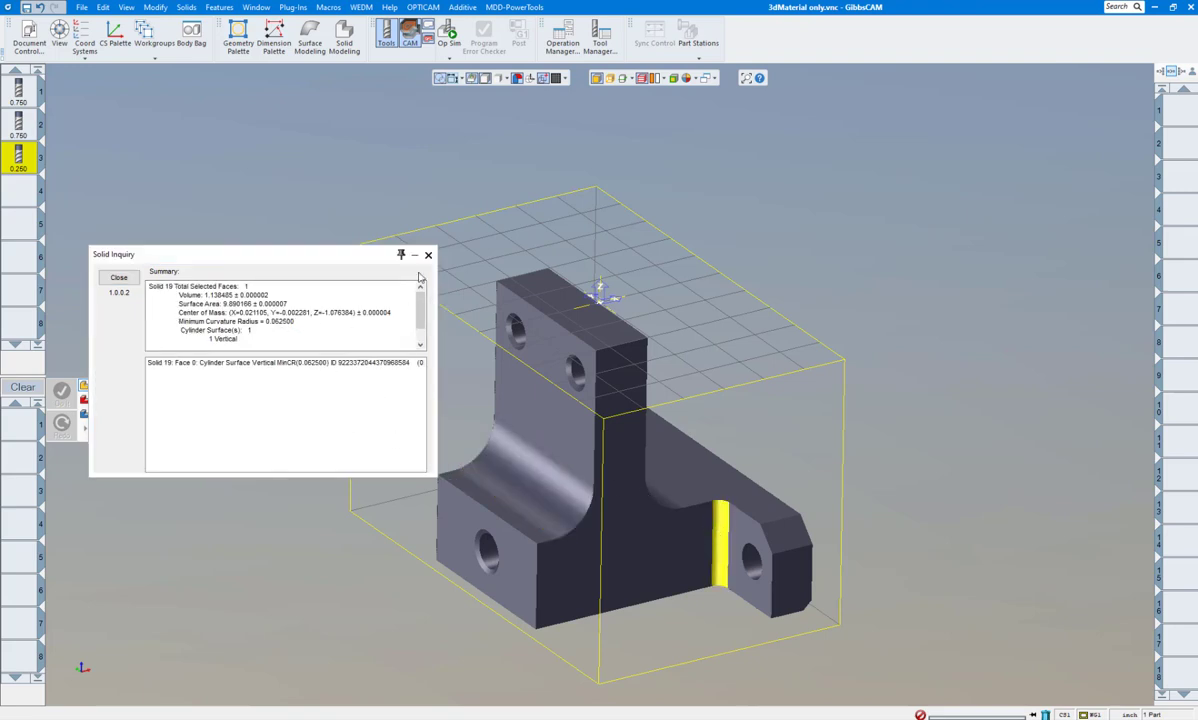
left_click(428, 256)
left_click(627, 157)
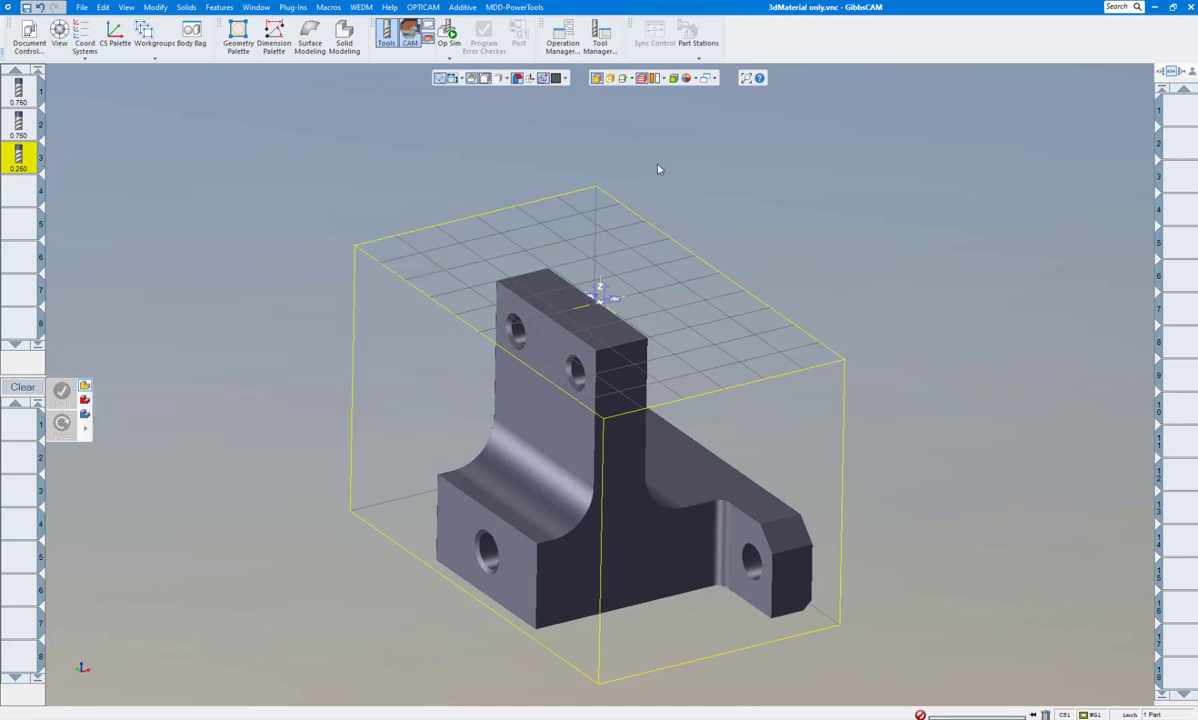
Add a Roughing process that uses tool 1, the 0.75 rough end mill.
left_click(15, 429)
left_click(164, 355)
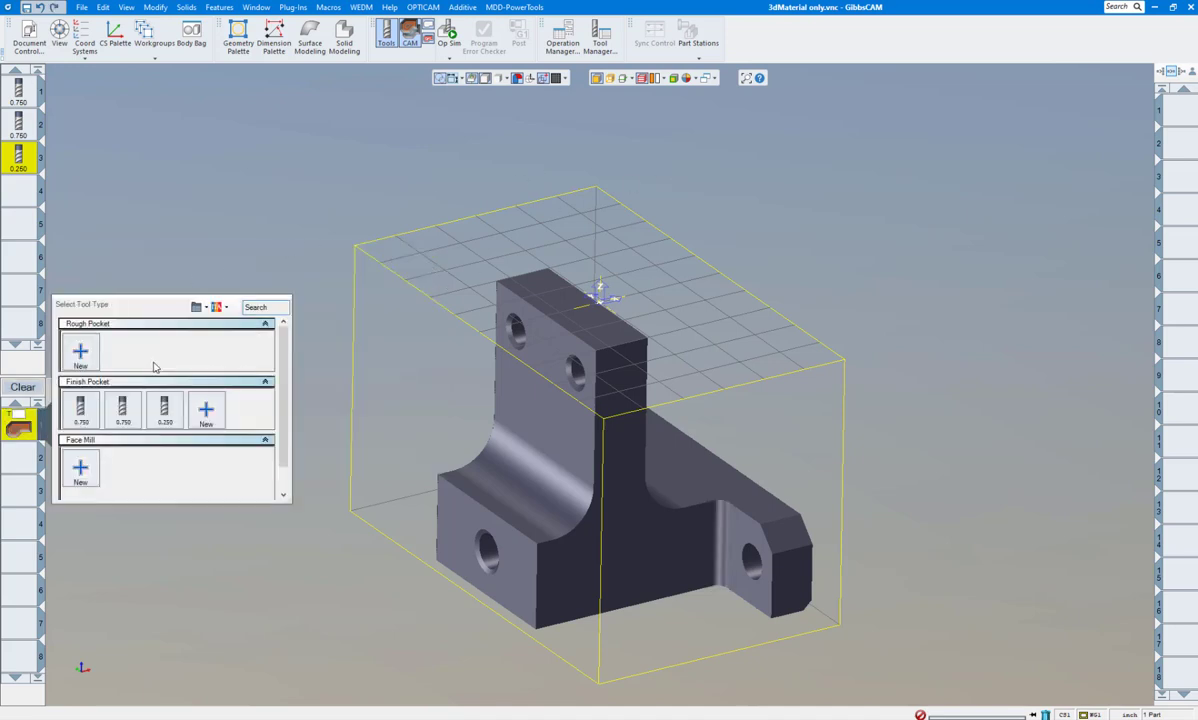
left_click(81, 407)
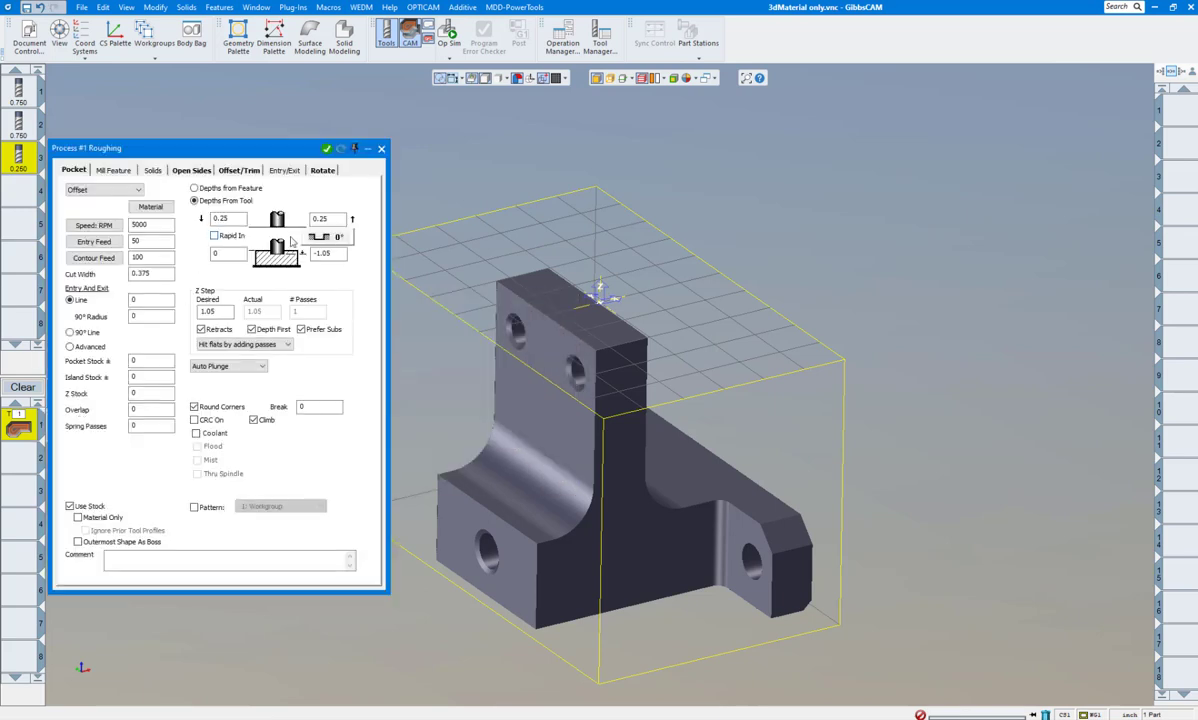
Pick the roughing pocket's final depth of -1.05 from the part's lower ledge and set the desired Z step to 0.12.
left_click(229, 253)
left_click(325, 253)
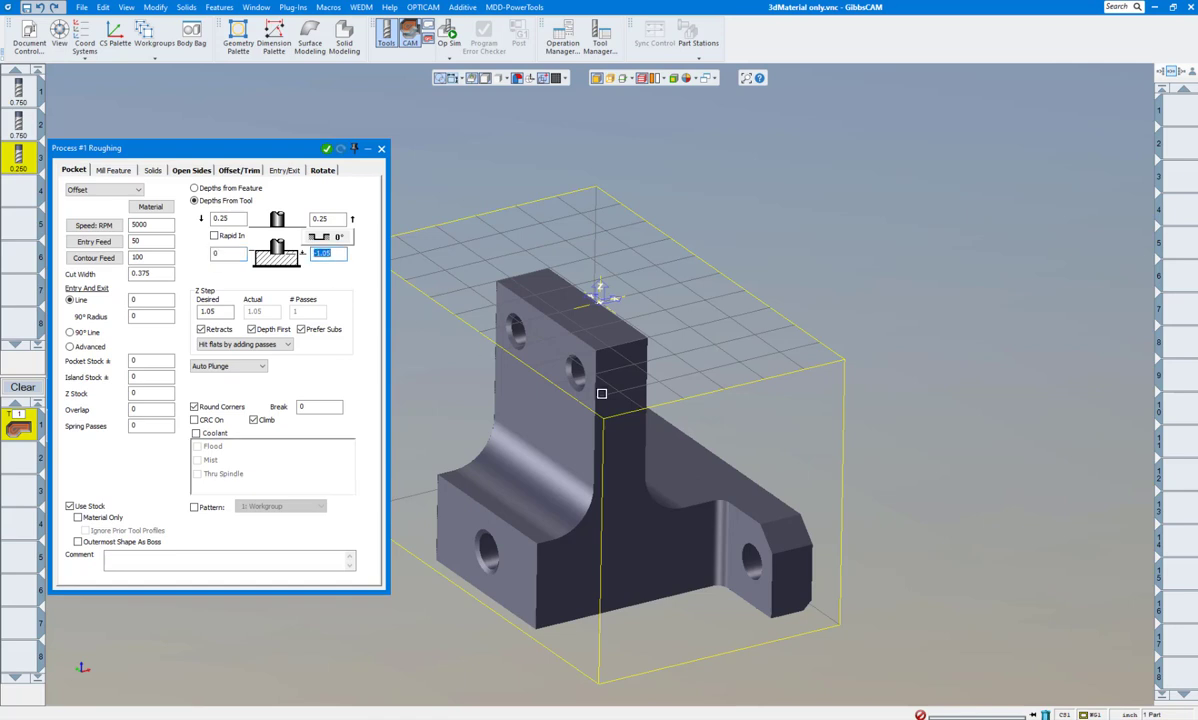
left_click(677, 454, "alt")
left_click(215, 311)
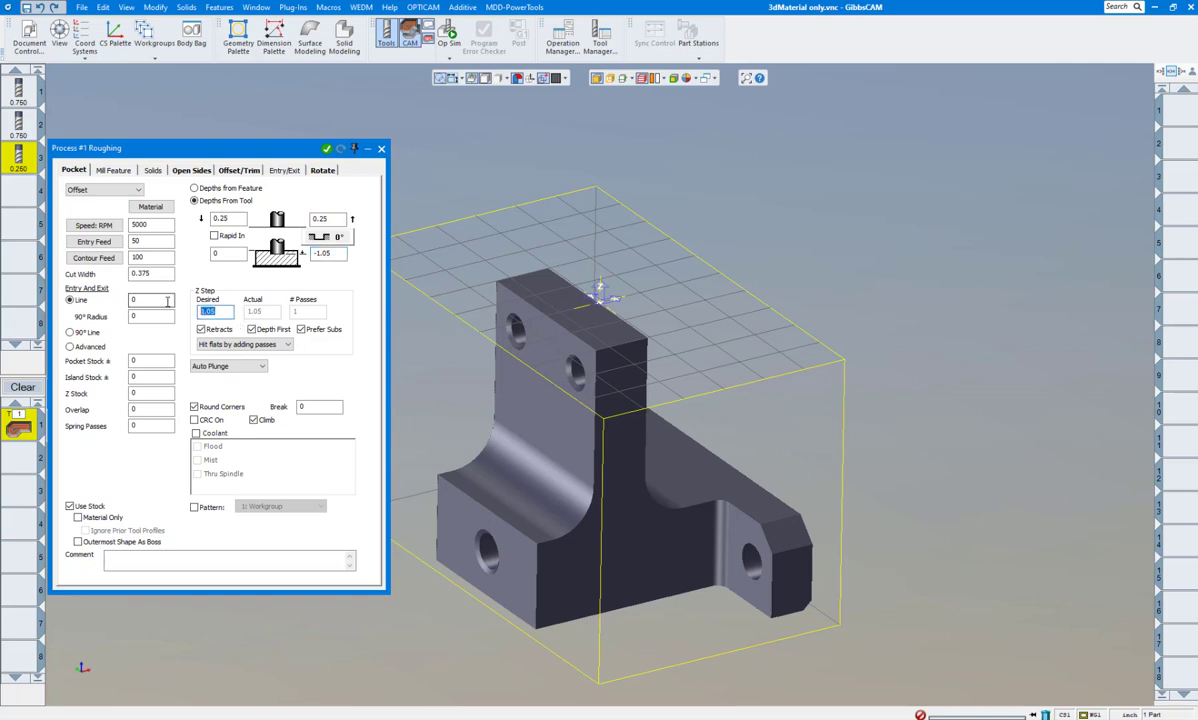
type(".12")
left_click(382, 150)
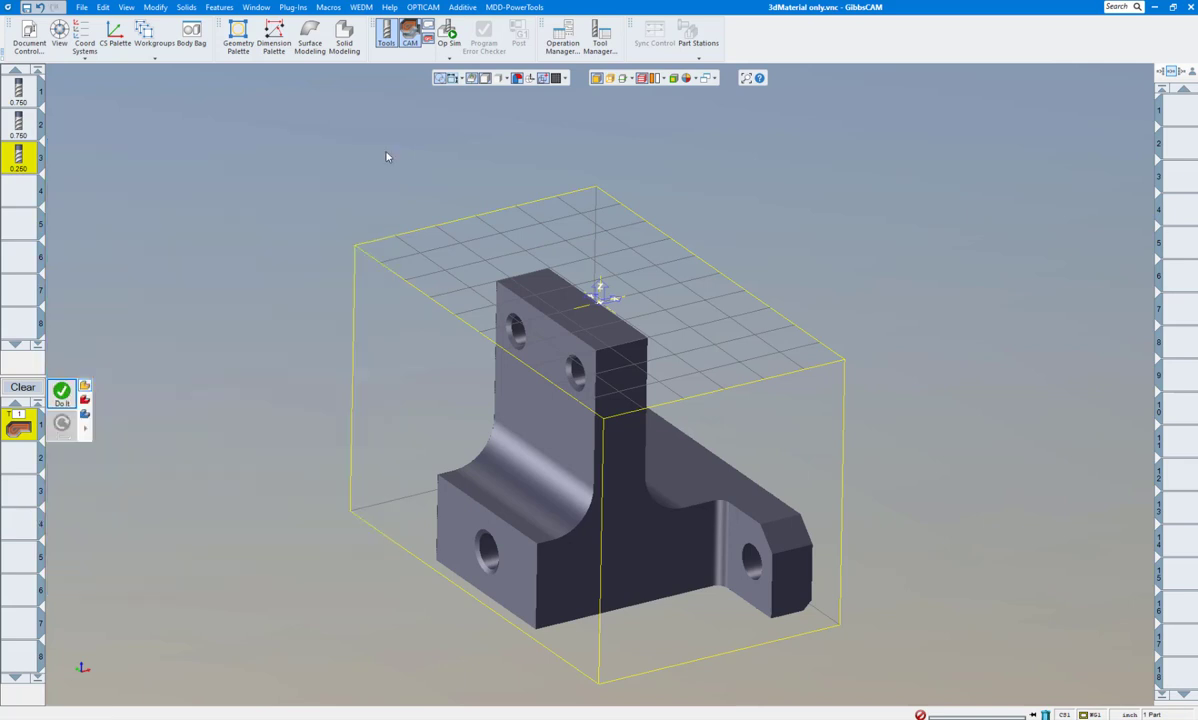
Select the whole solid part and generate the roughing toolpath for it.
left_click(514, 329)
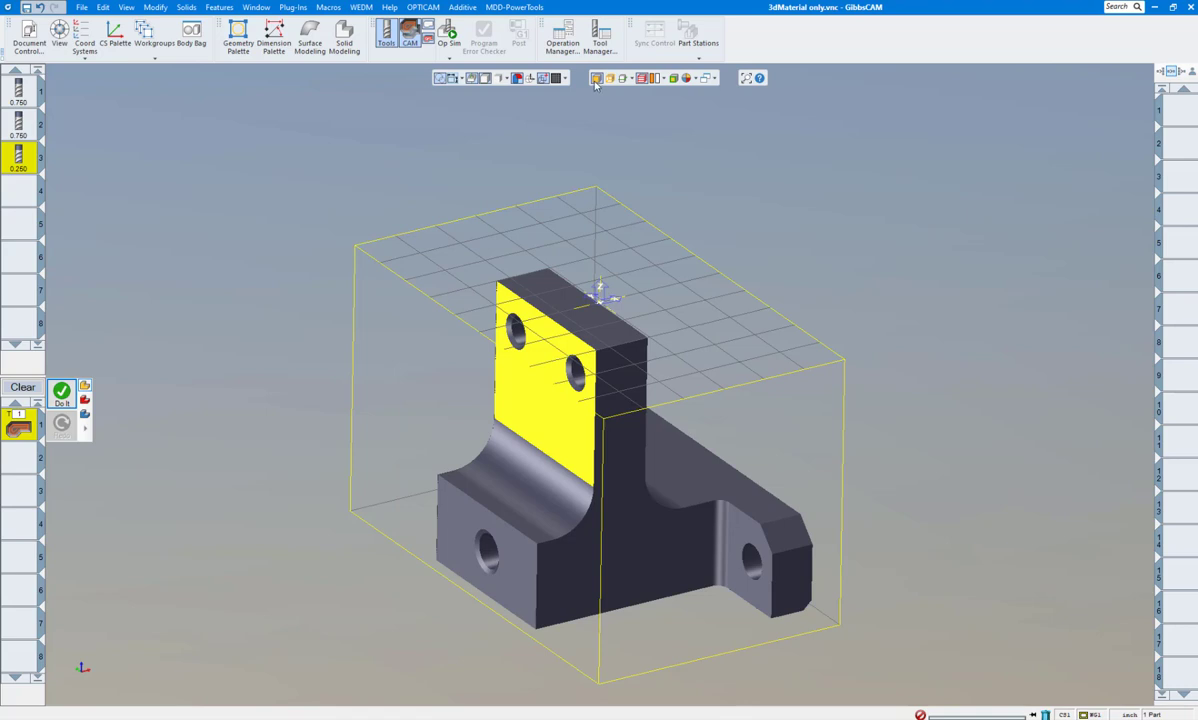
left_click(562, 340)
left_click(62, 392)
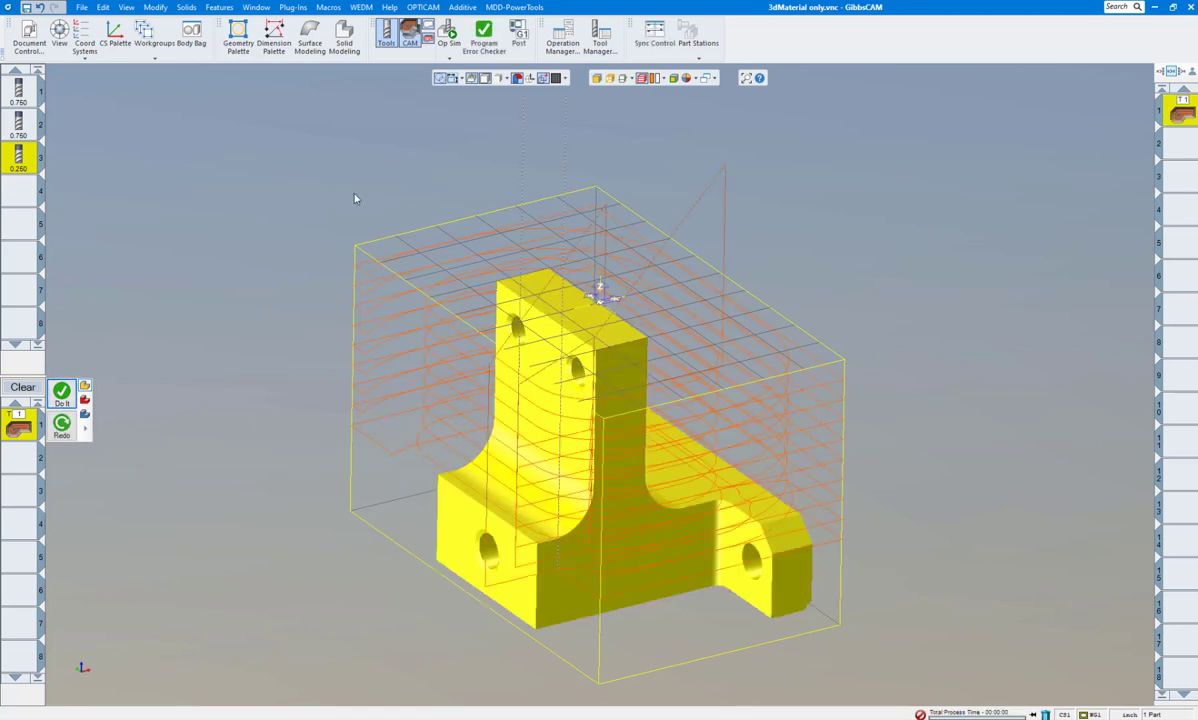
Simulate the roughing operation in Op Sim and inspect the remaining stock around the part.
scroll(362, 200, "down", 1)
left_click(449, 37)
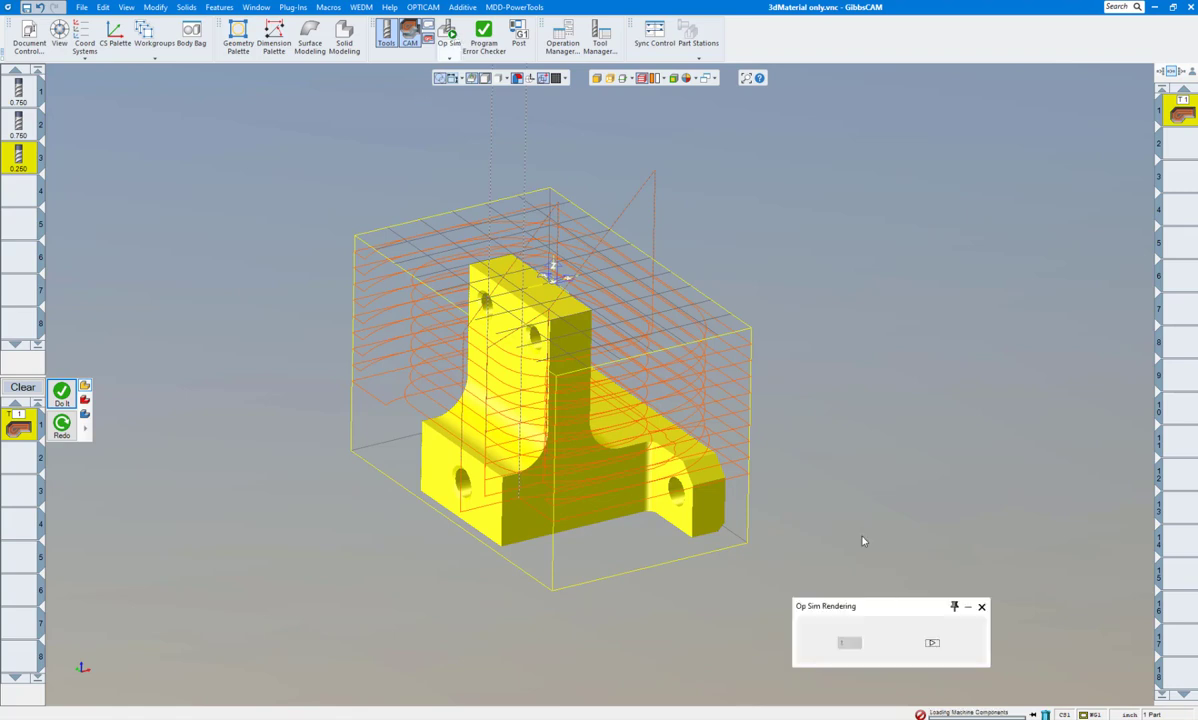
left_click(931, 643)
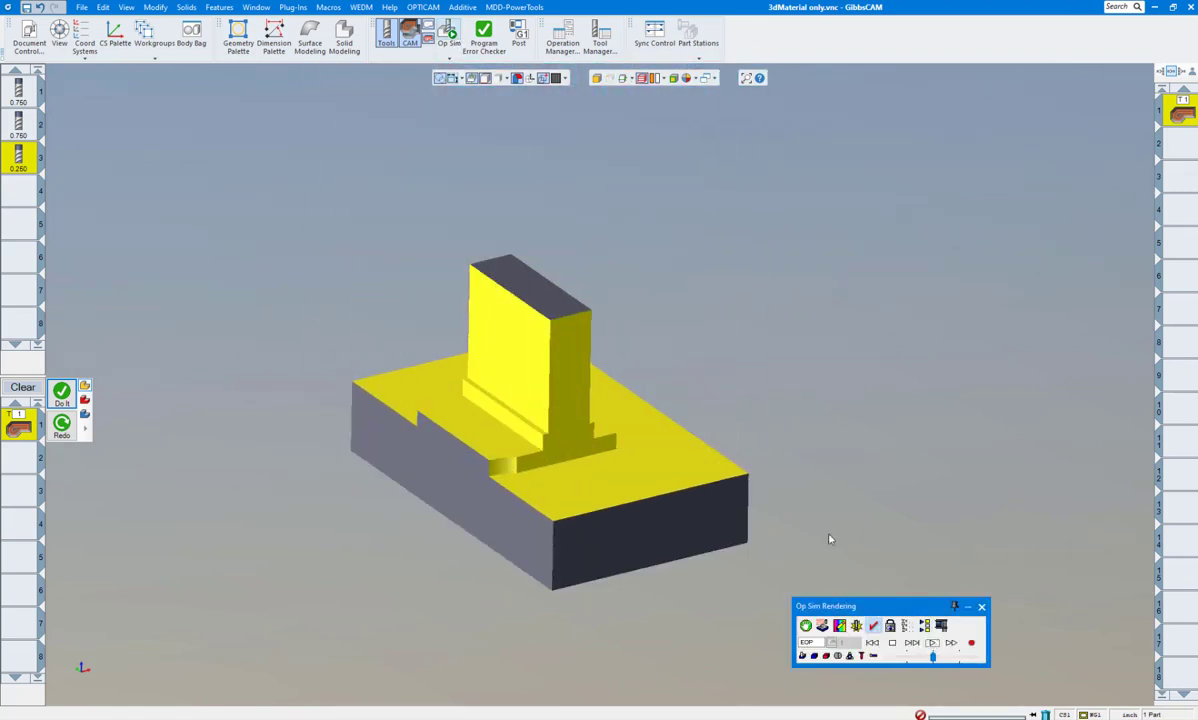
middle_click_drag(610, 510, 520, 330)
left_click(982, 607)
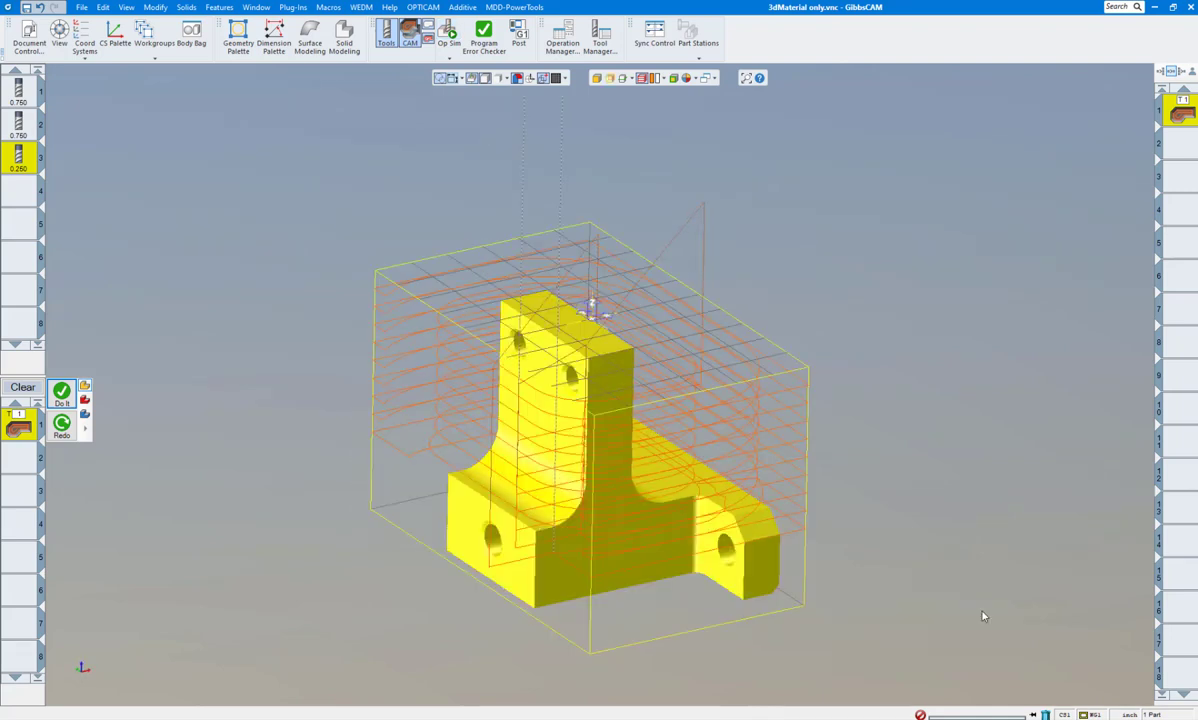
Clear the process list and add a Contour process that uses tool 2, the 0.75 bull nose end mill.
left_click(29, 389)
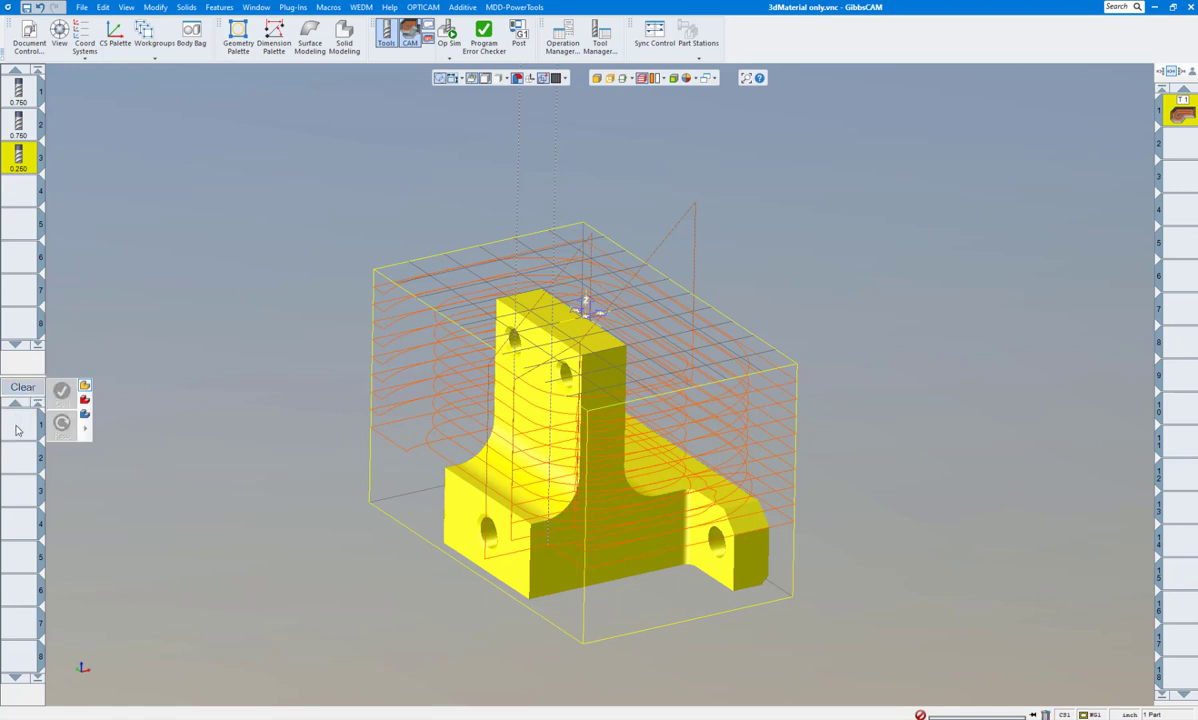
double_click(16, 430)
left_click(119, 355)
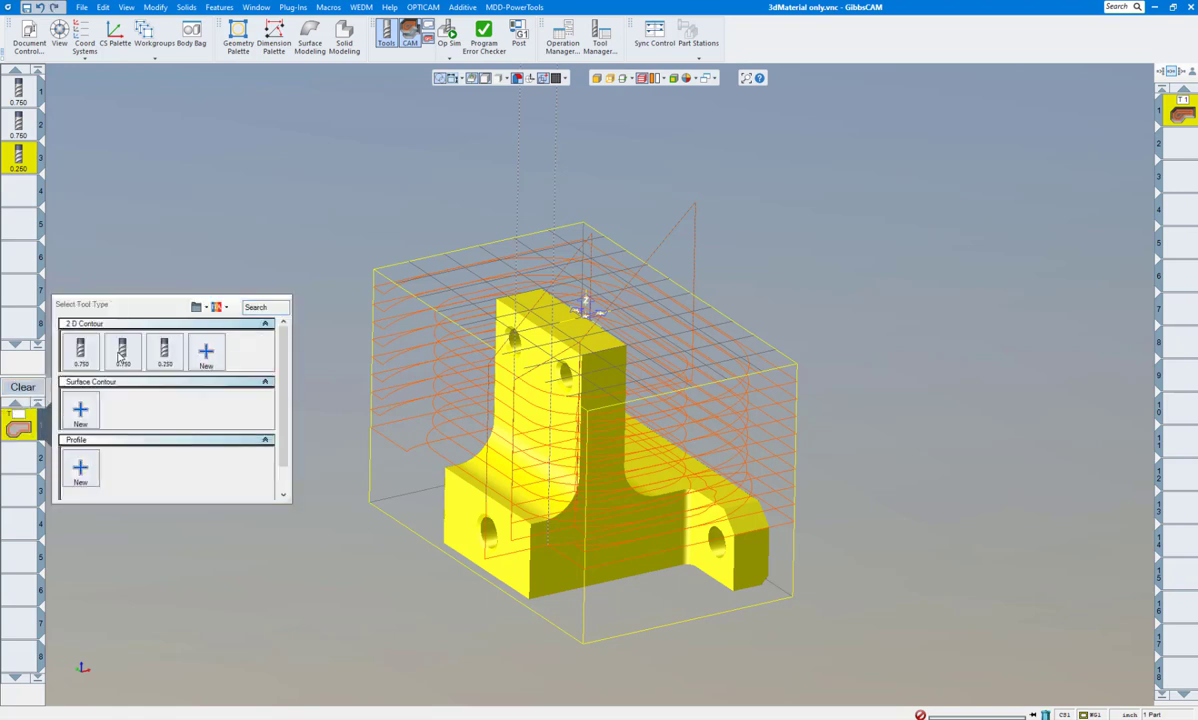
left_click(122, 355)
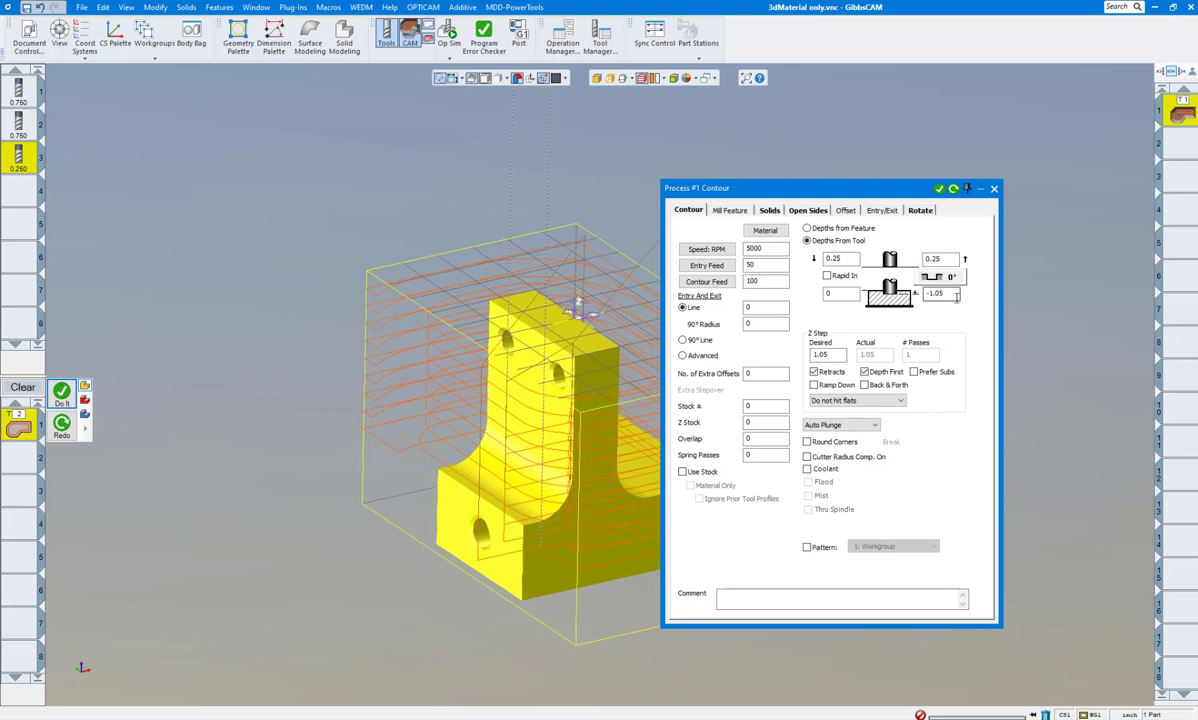
Set the contour's entry and exit line and 90° radius to 0.1 each, and generate the contour toolpath.
left_click(766, 307)
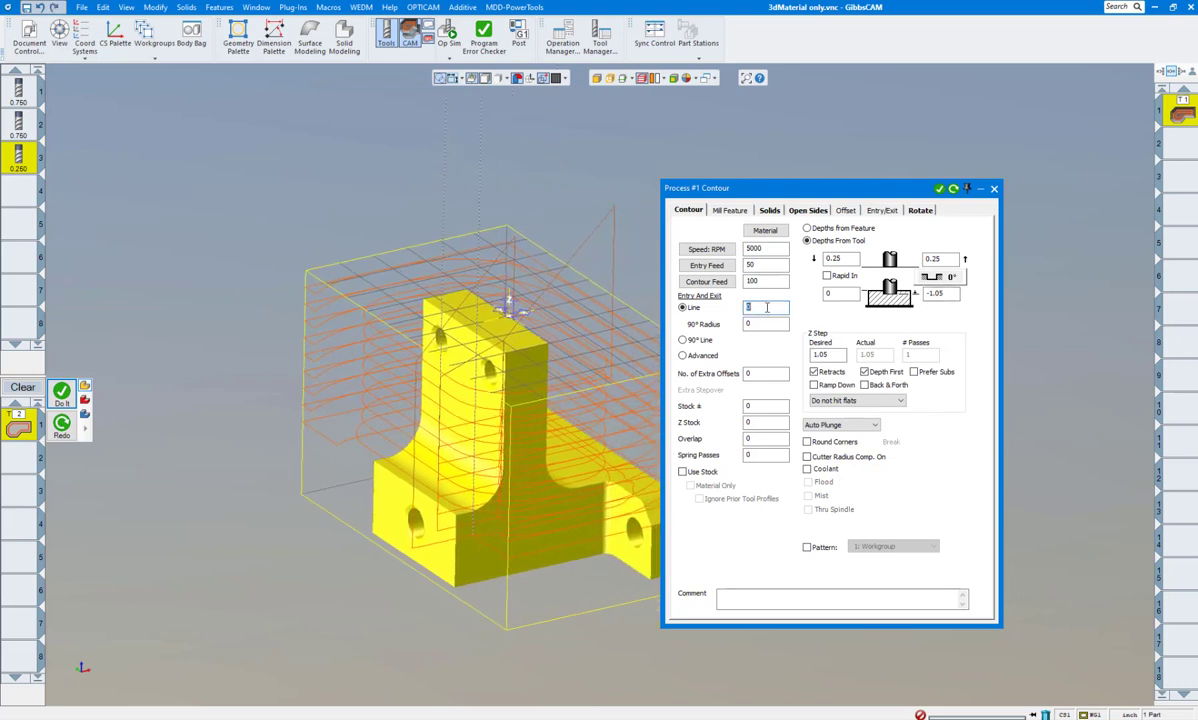
type(".1")
key("Tab")
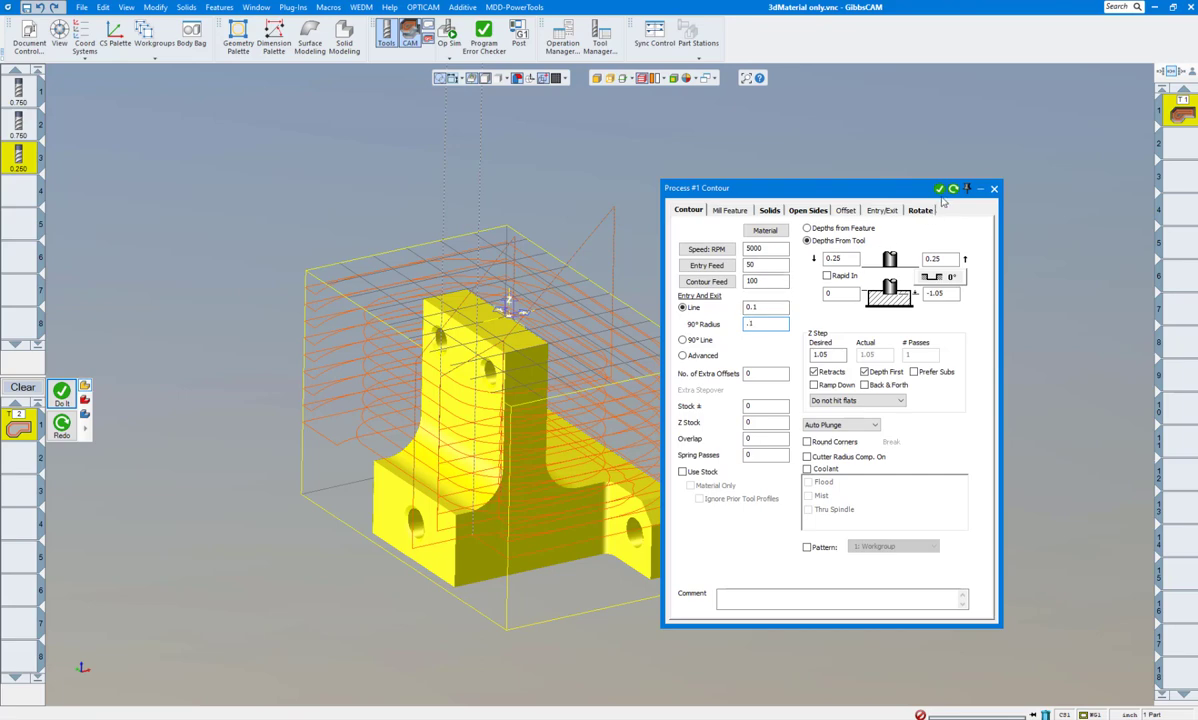
left_click(942, 189)
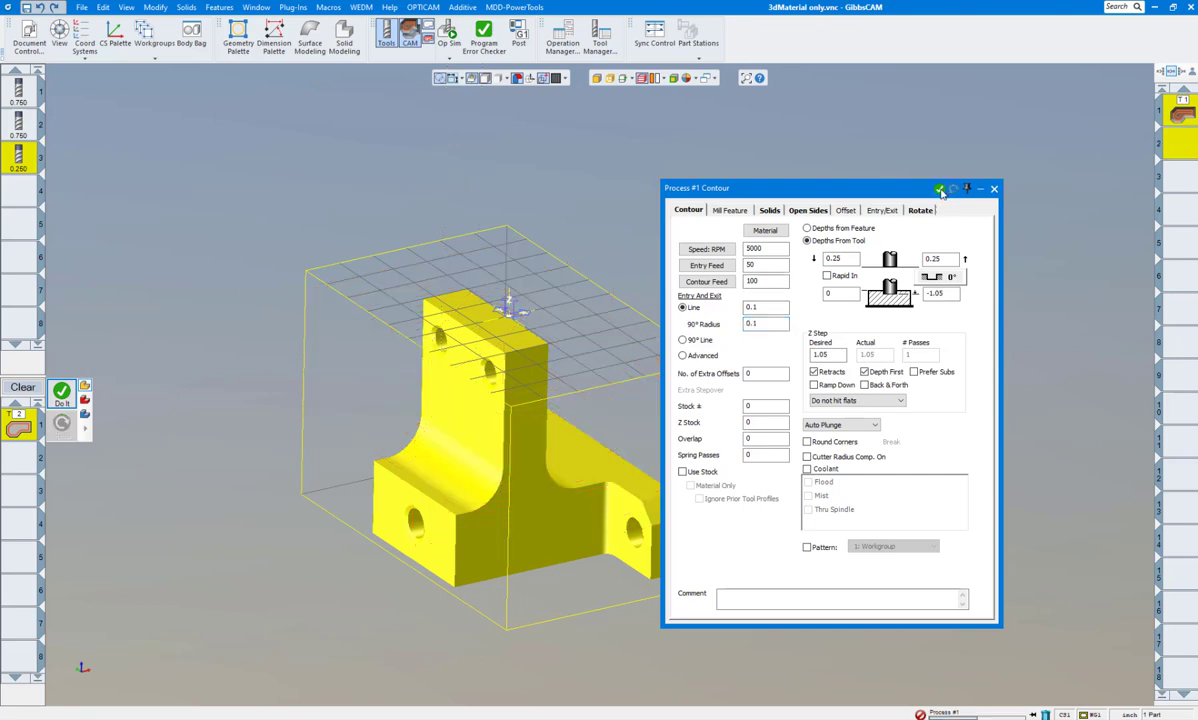
left_click(994, 190)
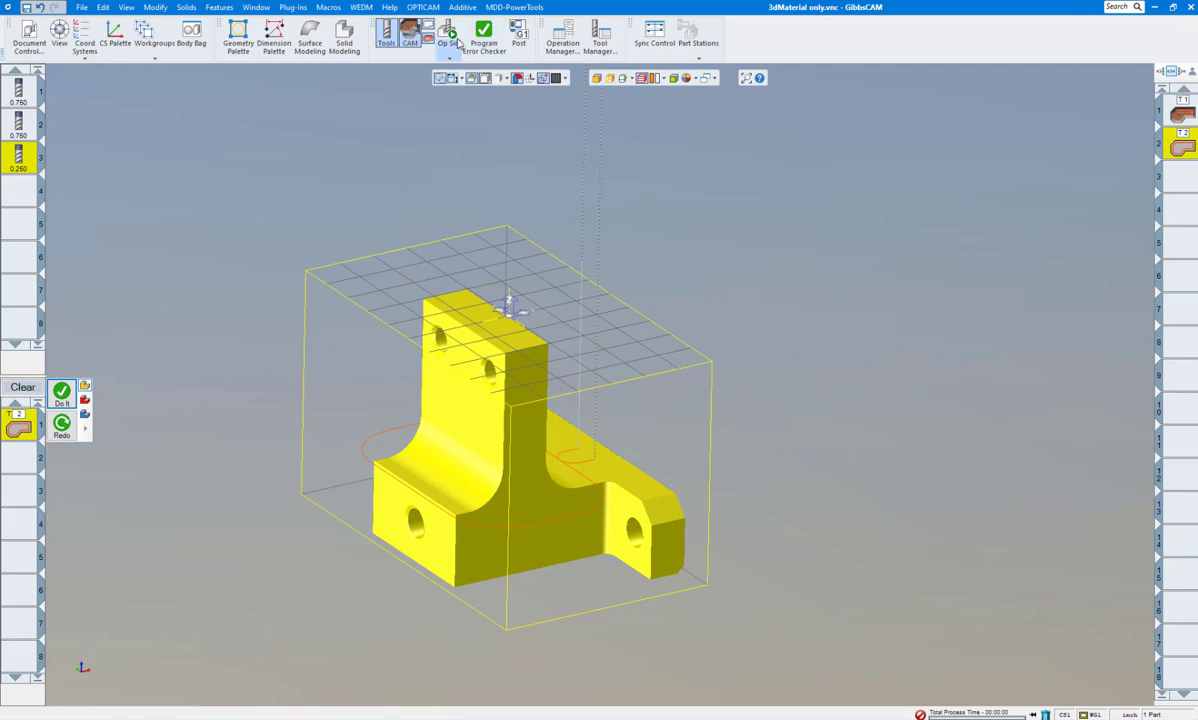
Simulate the roughing and contour operations in Op Sim.
left_click(448, 35)
left_click(932, 642)
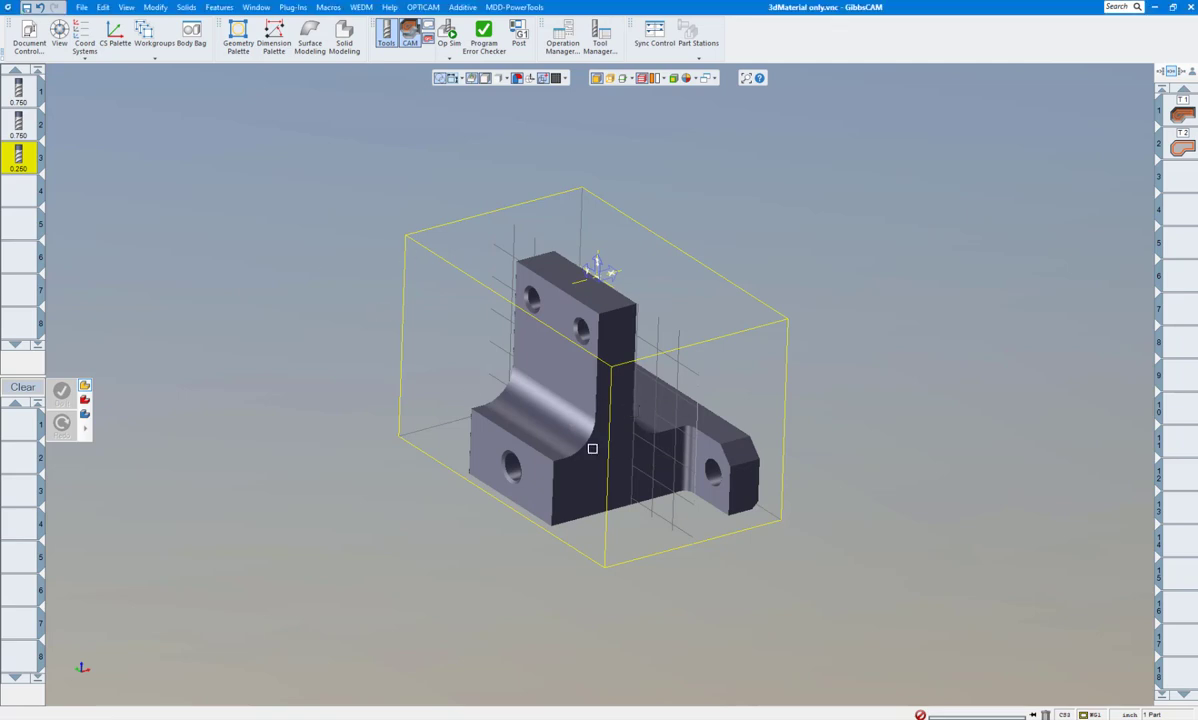
Create a new coordinate system aligned to the part's T-shaped side face.
left_click(567, 428)
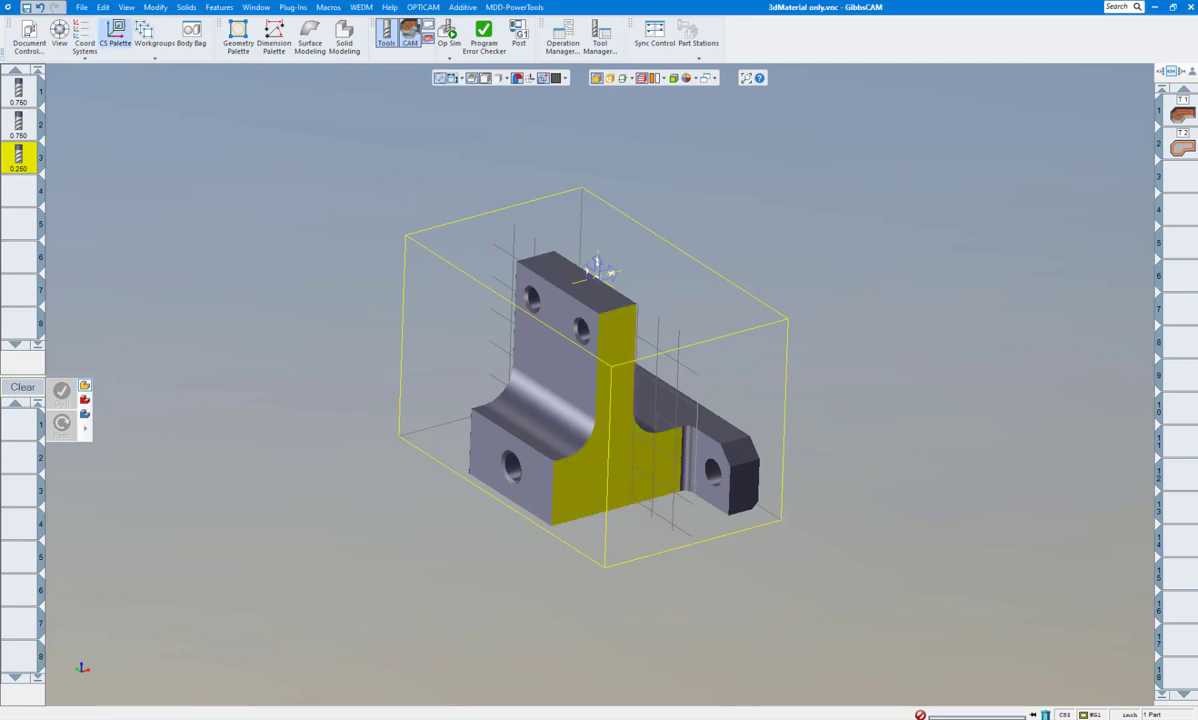
left_click(84, 38)
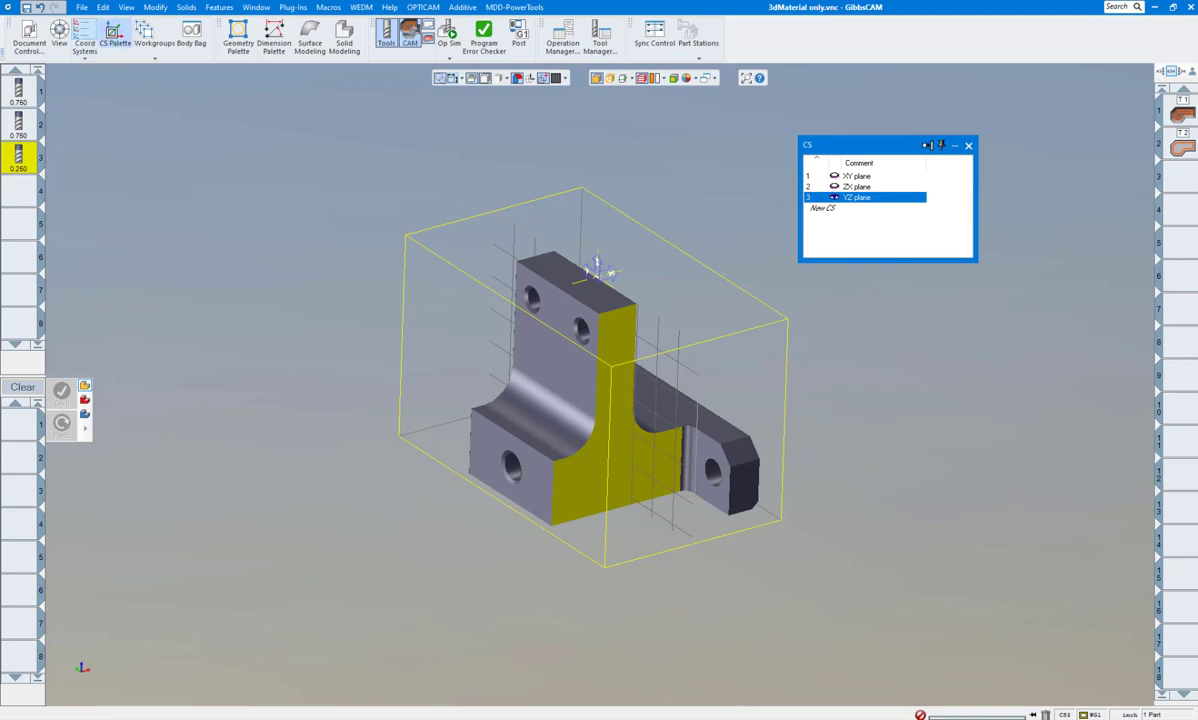
left_click(112, 36)
left_click_drag(834, 148, 183, 196)
left_click(202, 260)
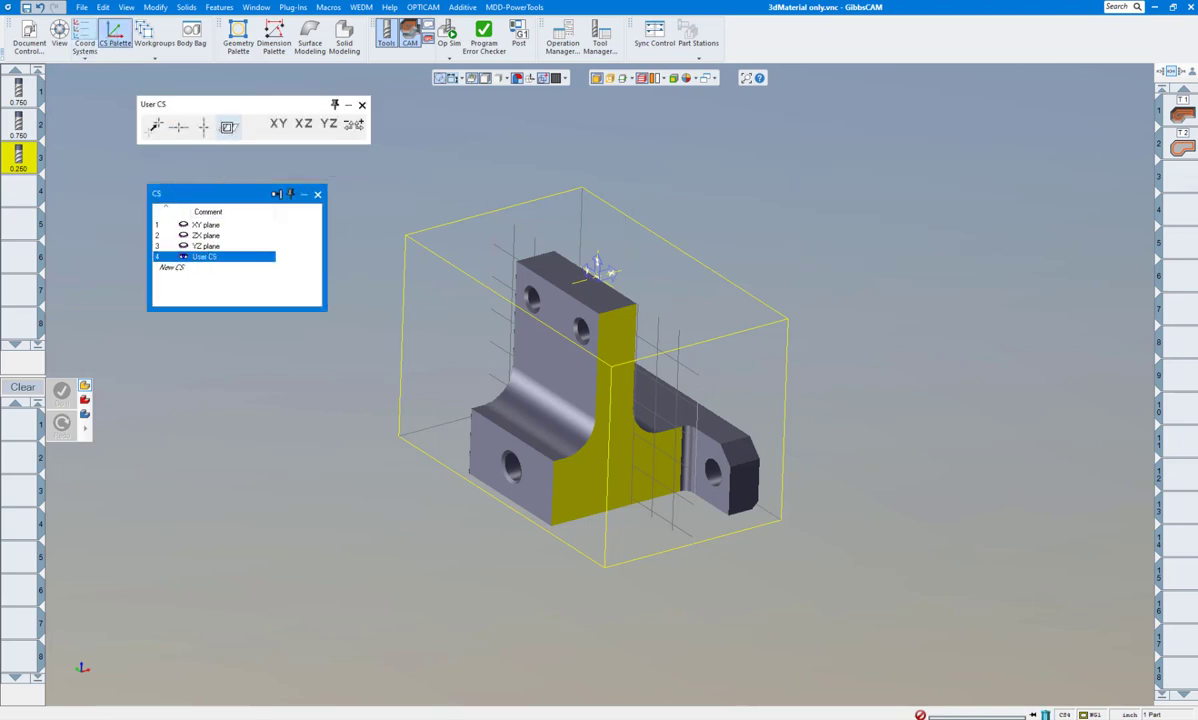
left_click(228, 127)
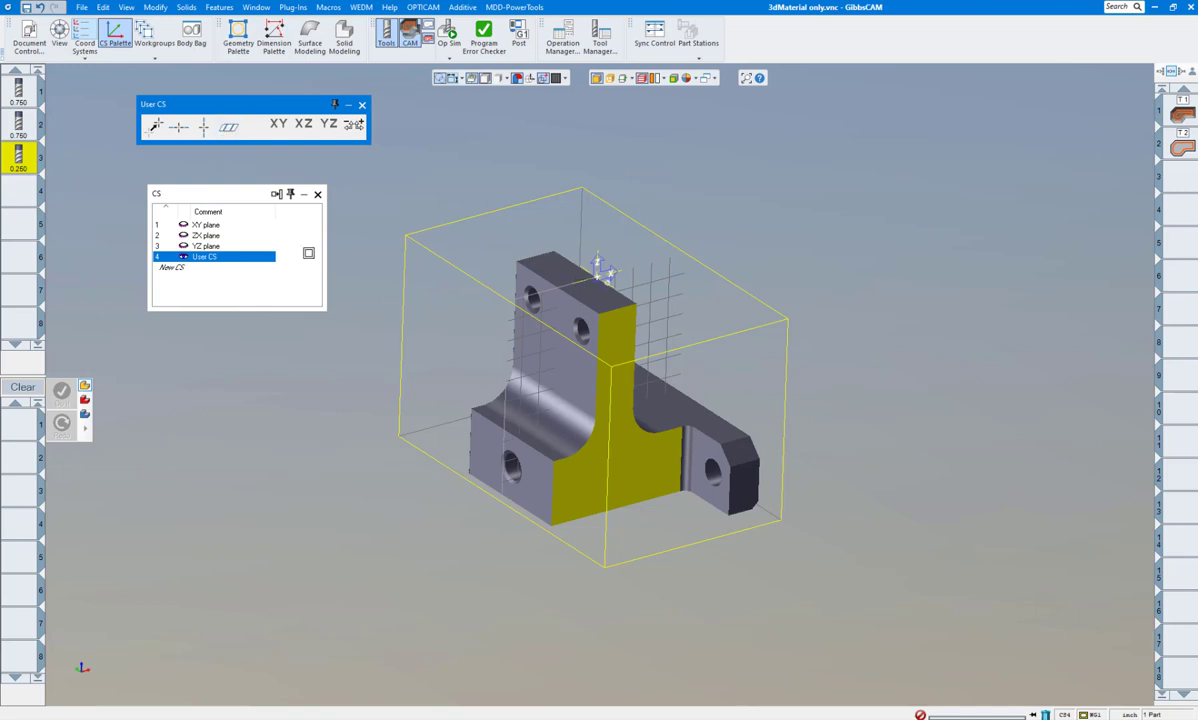
left_click(317, 193)
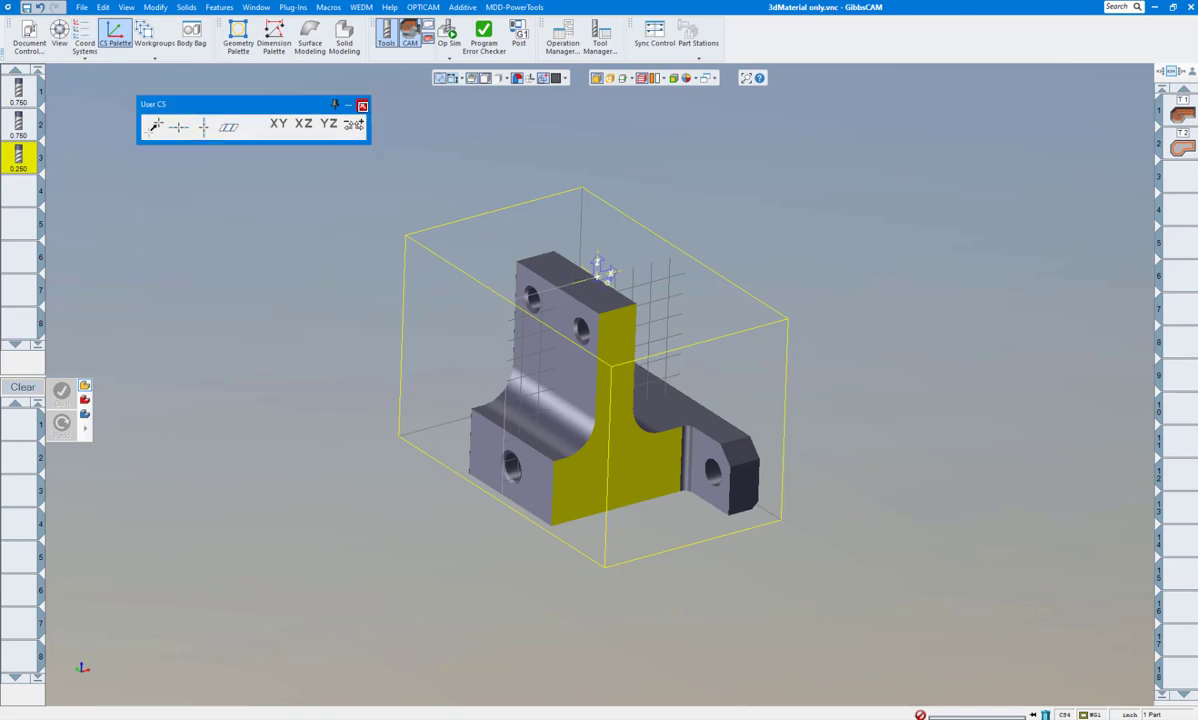
left_click(347, 104)
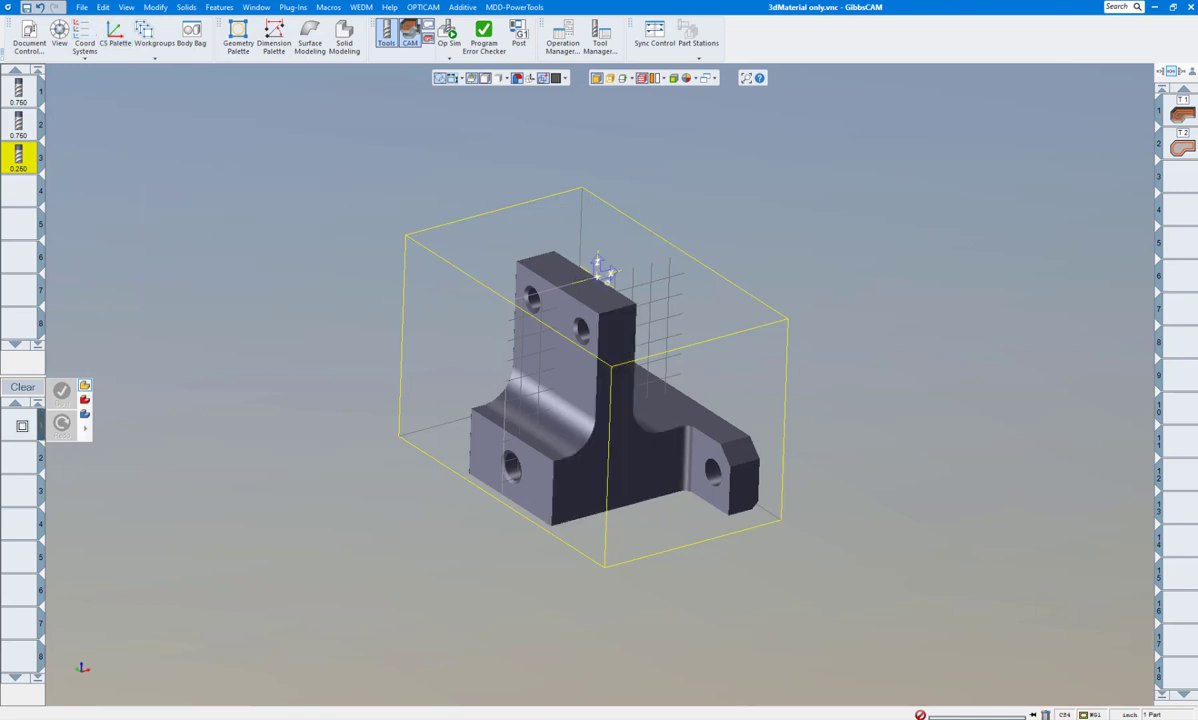
Add a VoluMill process using tool 3, the 0.25 end mill, and set its machining coordinate system to number 4.
left_click(18, 410)
left_click(206, 395)
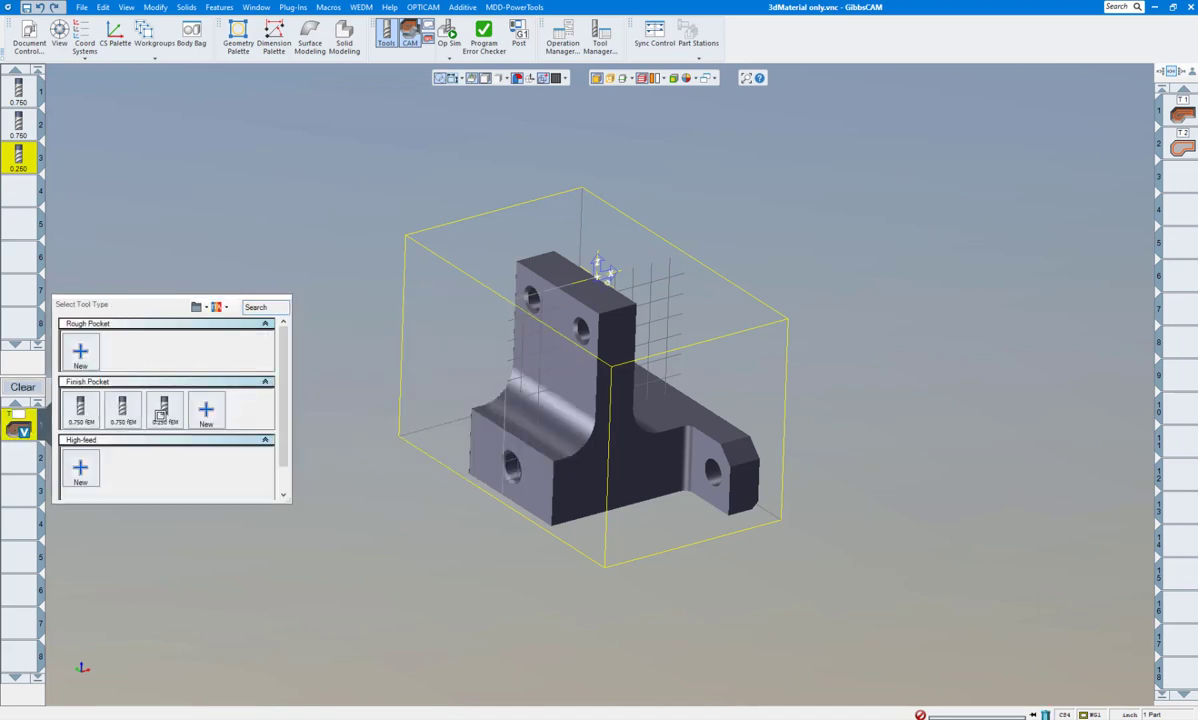
left_click(162, 410)
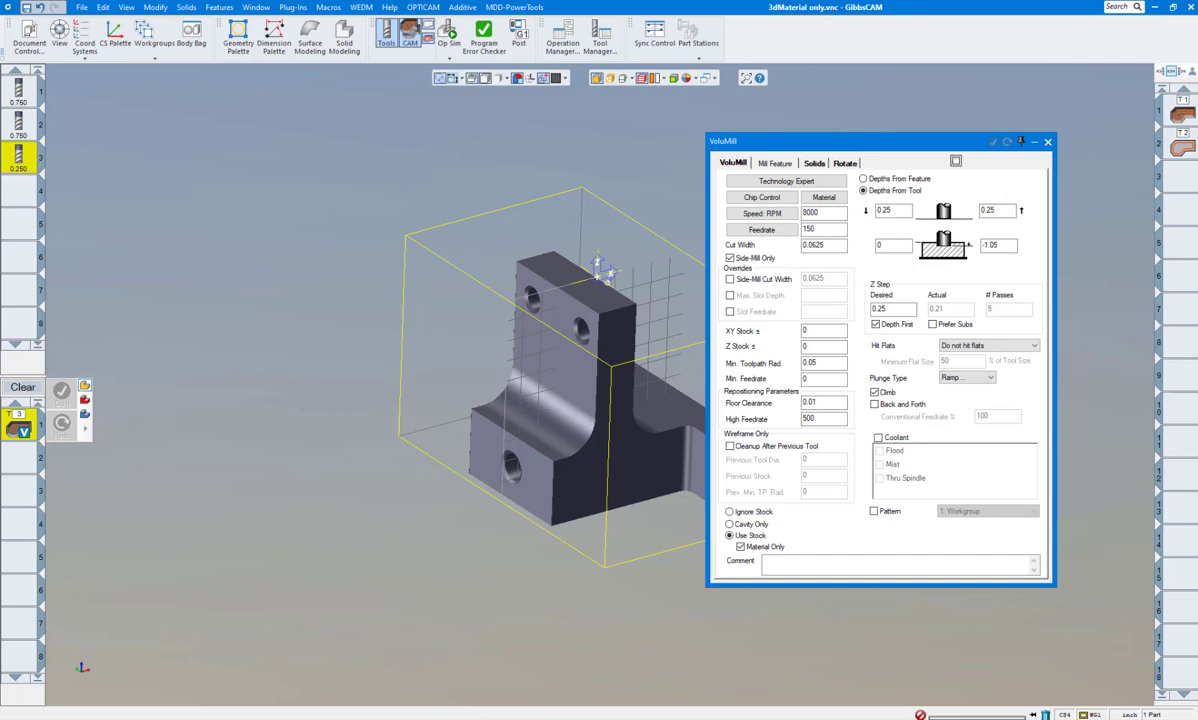
left_click_drag(851, 143, 256, 119)
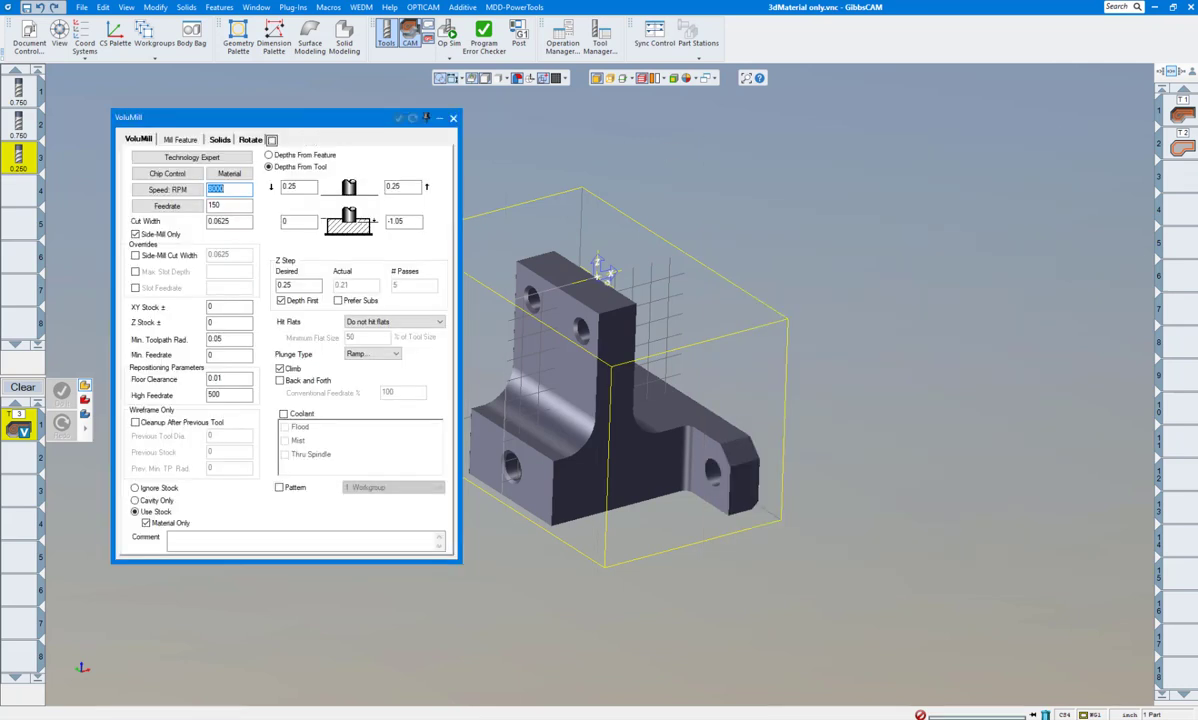
left_click(247, 139)
left_click(215, 159)
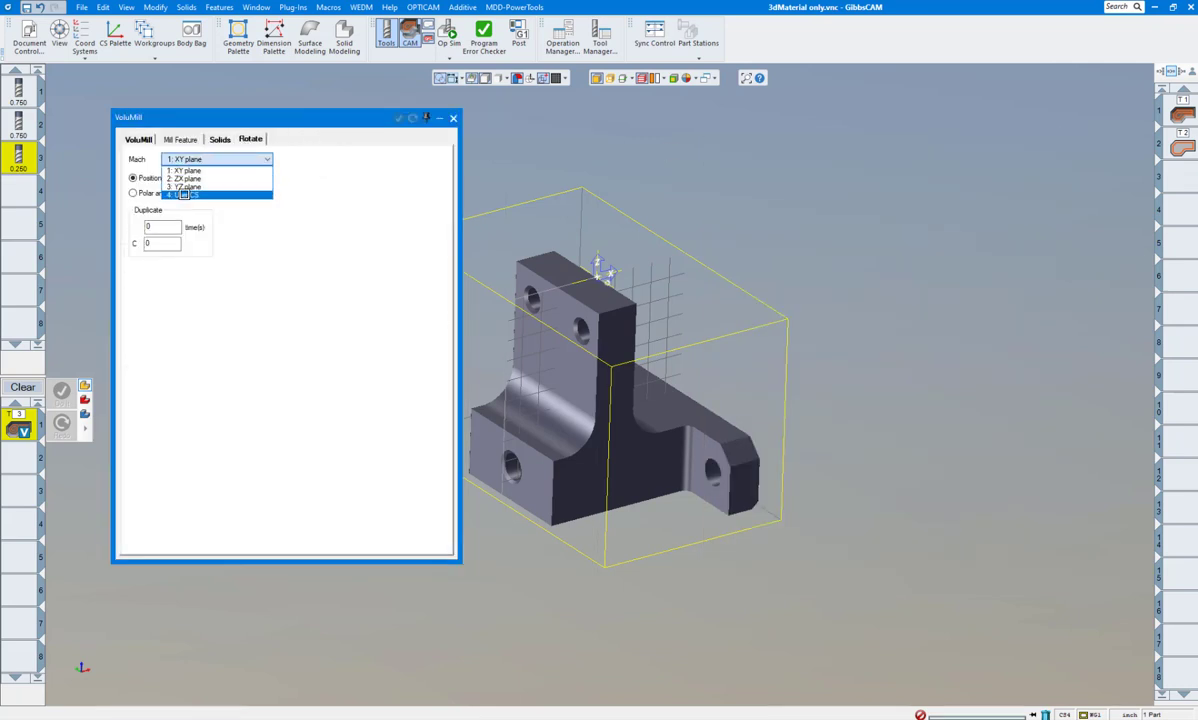
left_click(200, 185)
left_click(142, 140)
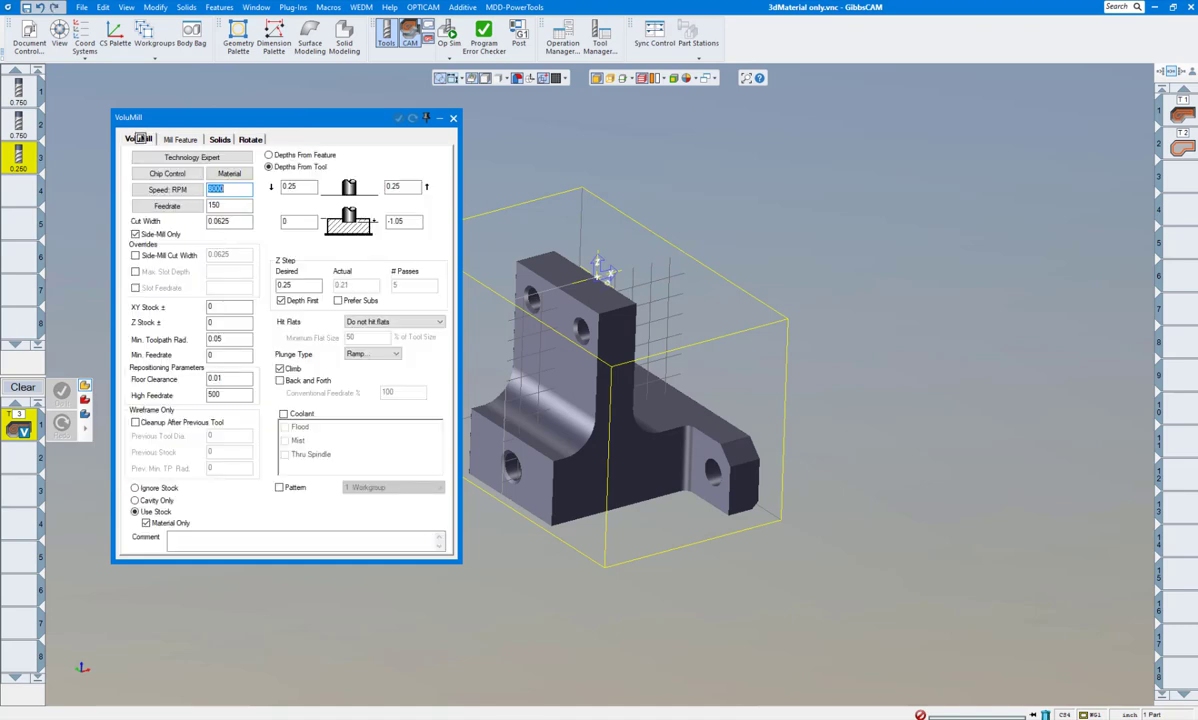
Set the VoluMill speed to 8000 RPM, both clearances to 1.25, the top depth to 1 and the final depth to 0.5.
type("8000")
left_click(298, 221)
type("1")
left_click(299, 187)
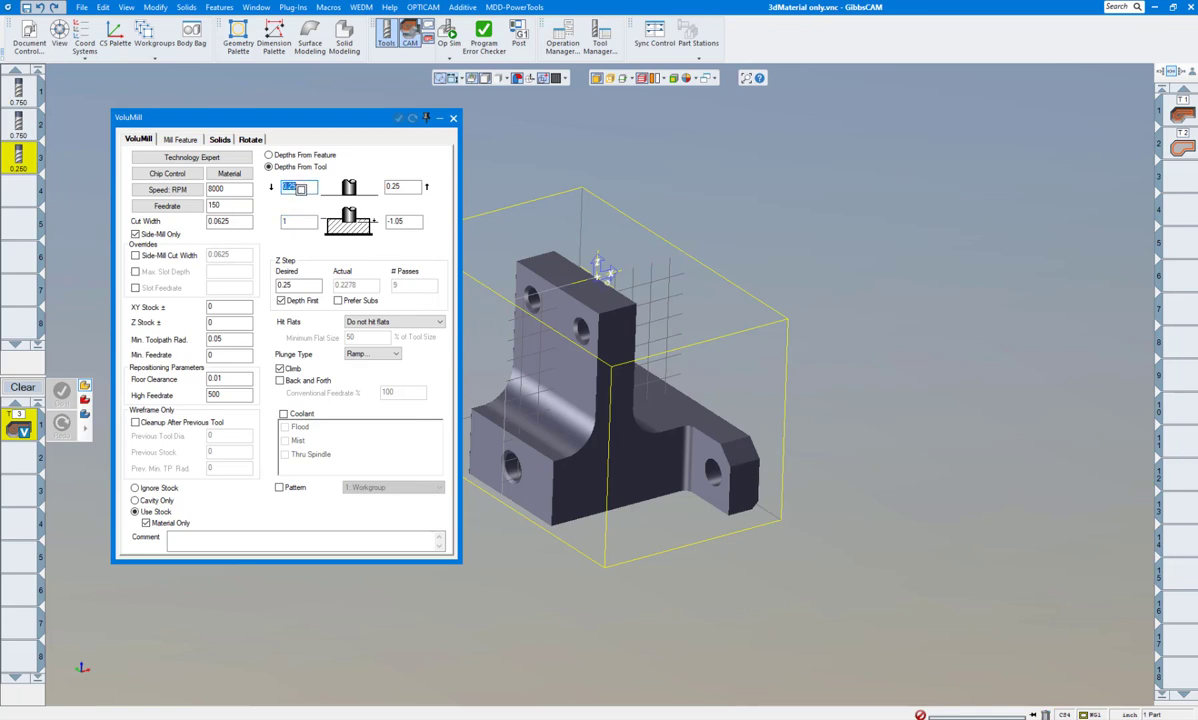
type("1.25")
key("Tab")
key("Tab")
type("1..25")
left_click(410, 222)
type("0.5")
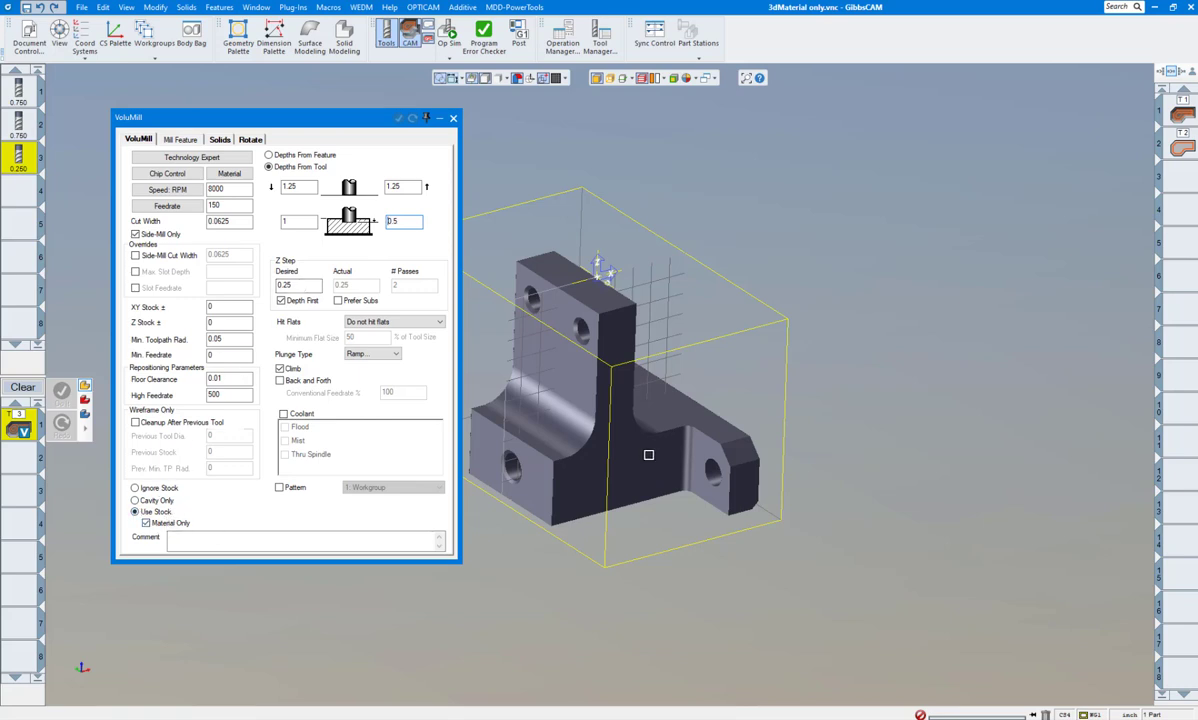
left_click(428, 114)
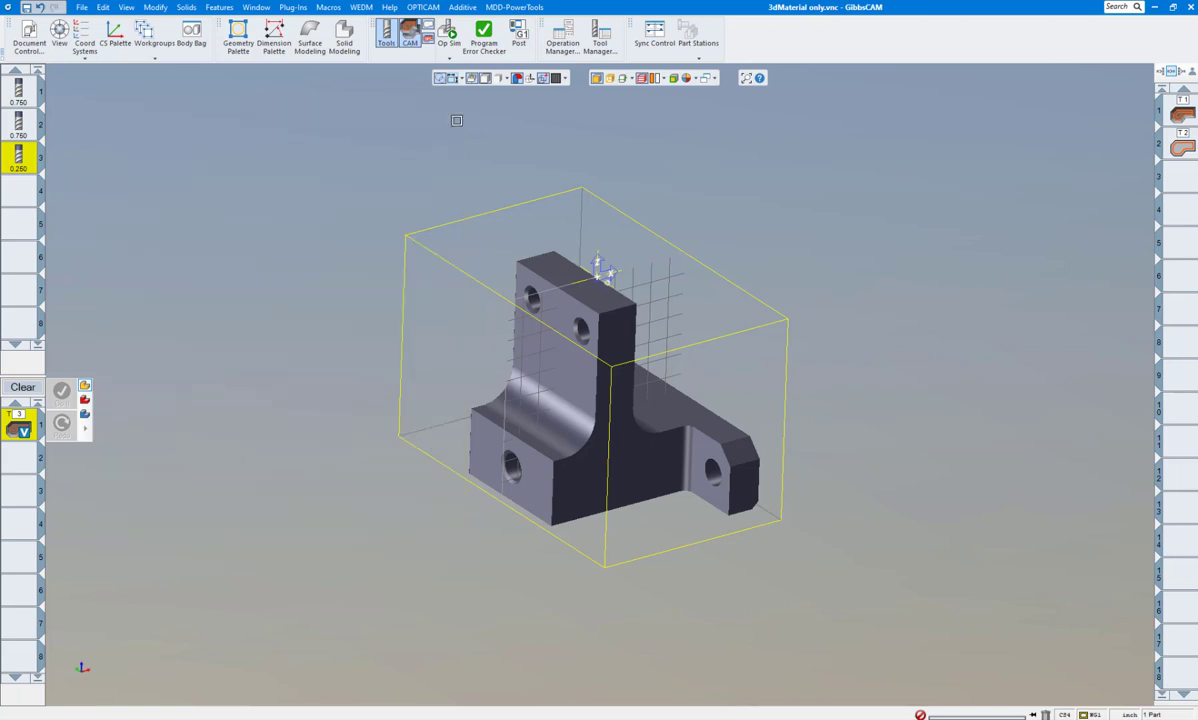
Select the T-shaped side face, the adjoining fillet and the lug's inner face, and generate the VoluMill toolpath.
left_click(653, 483)
left_click(691, 462, "ctrl")
left_click(718, 455, "ctrl")
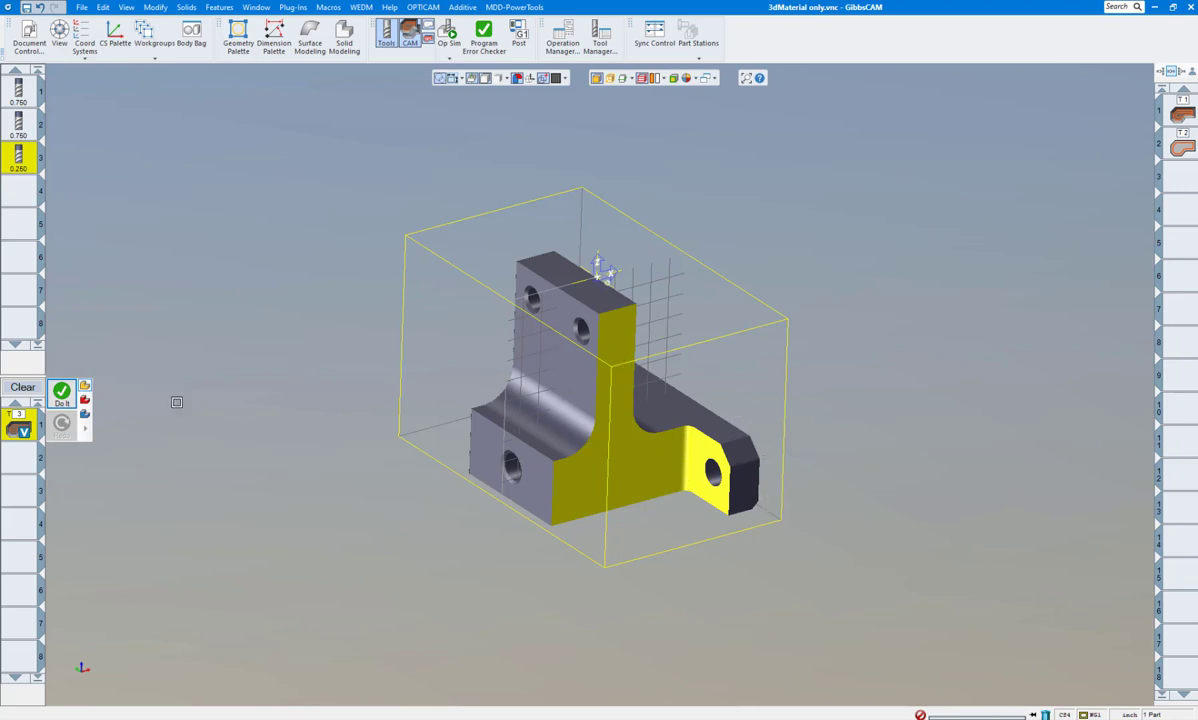
left_click(61, 395)
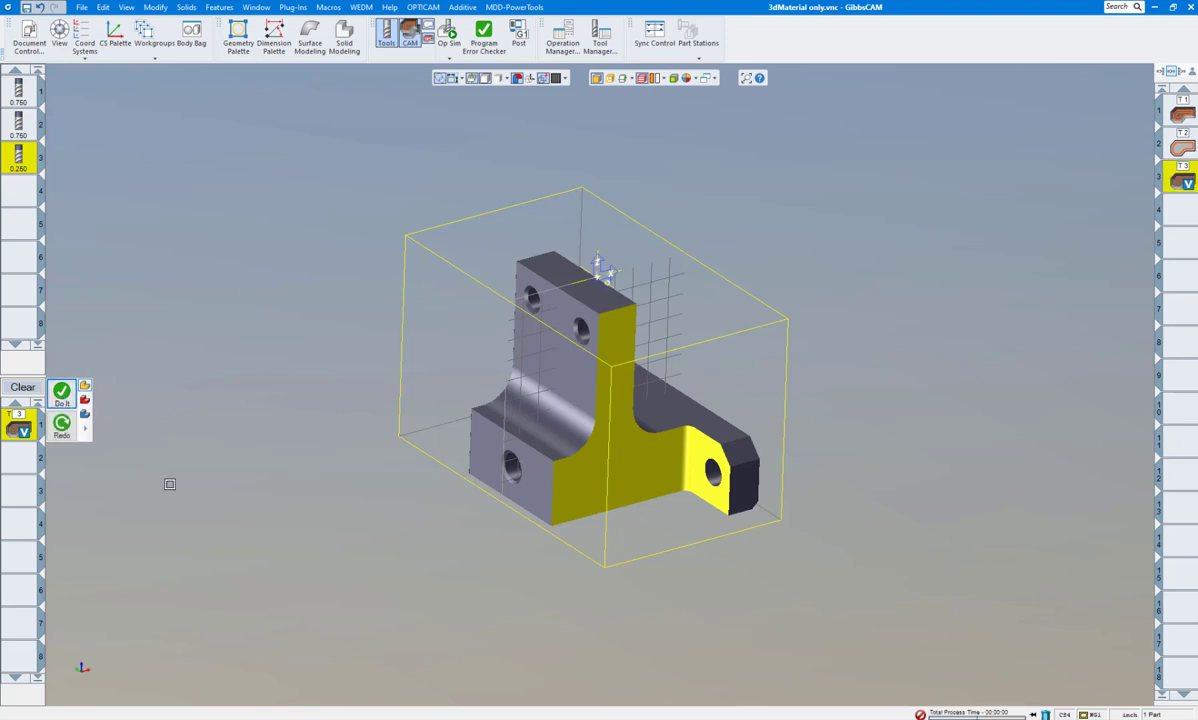
Simulate the bracket's roughing, contour and side-face VoluMill operations in Op Sim, and inspect the resulting cut and toolpath.
left_click(424, 40)
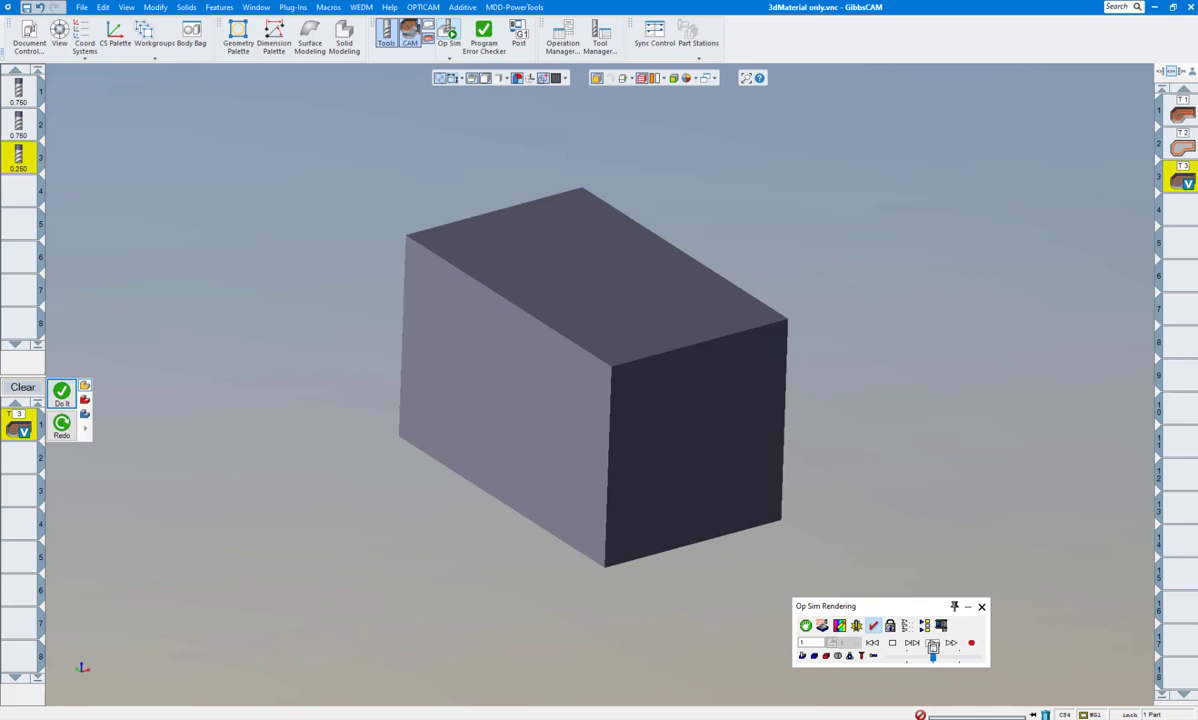
left_click(936, 642)
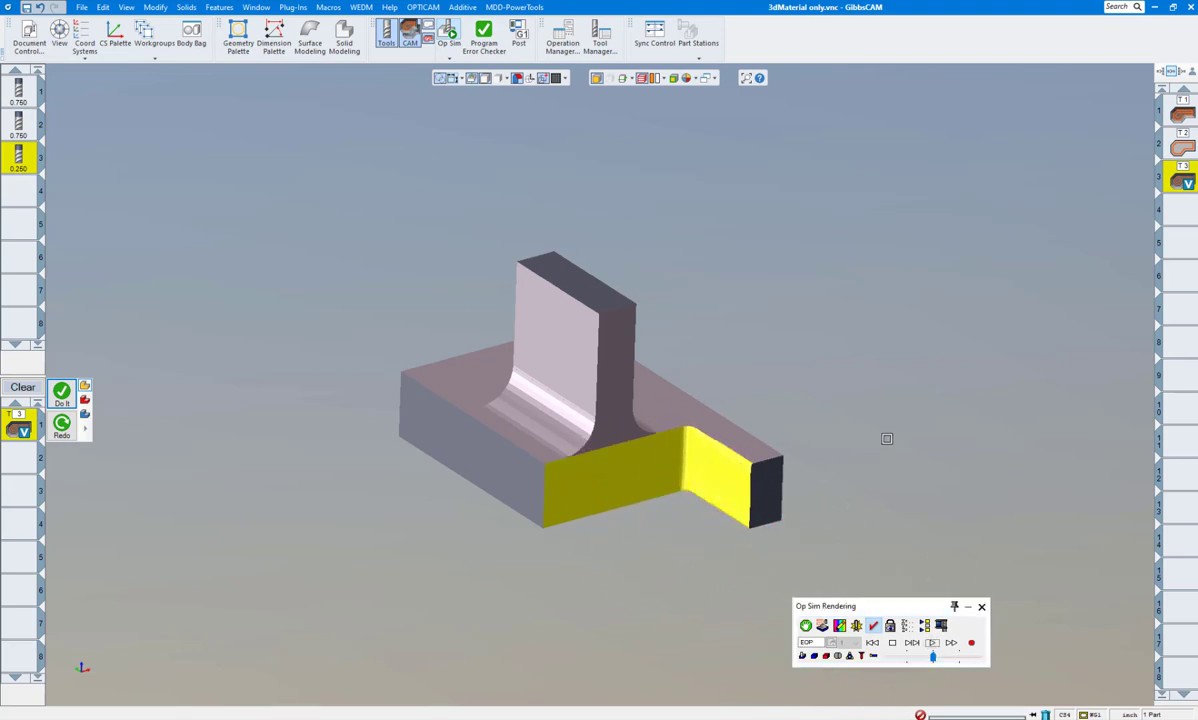
middle_click_drag(885, 436, 747, 395)
scroll(747, 395, "up", 4)
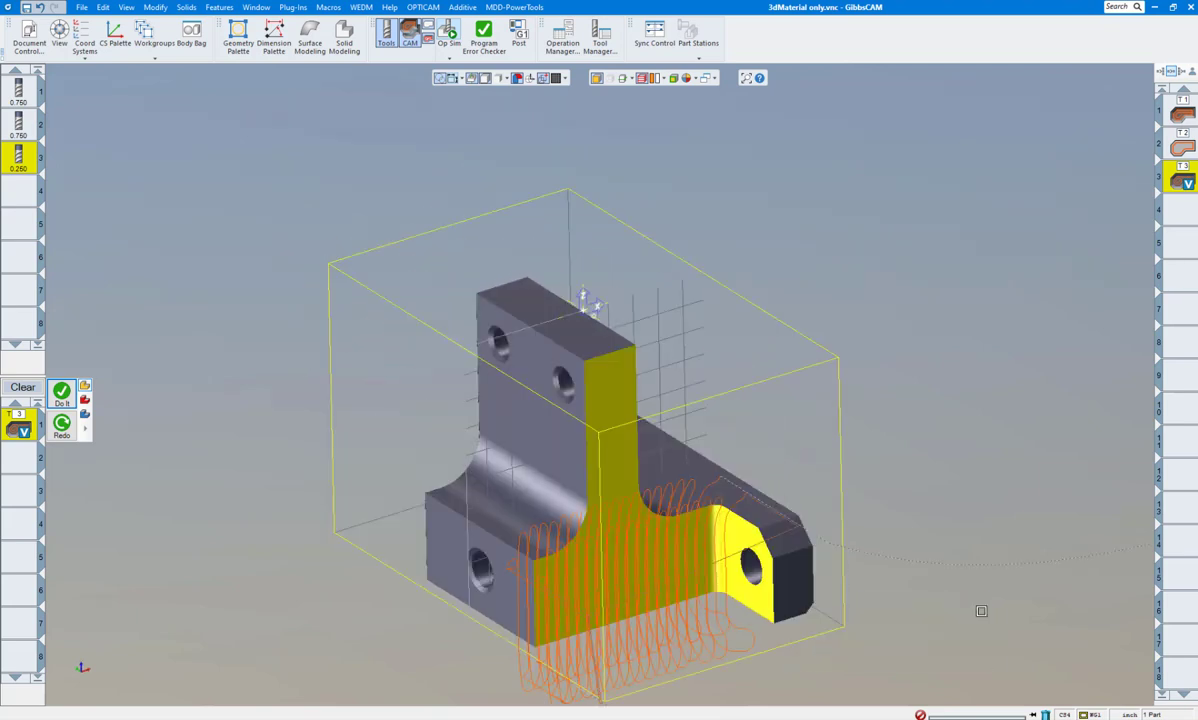
scroll(882, 460, "down", 3)
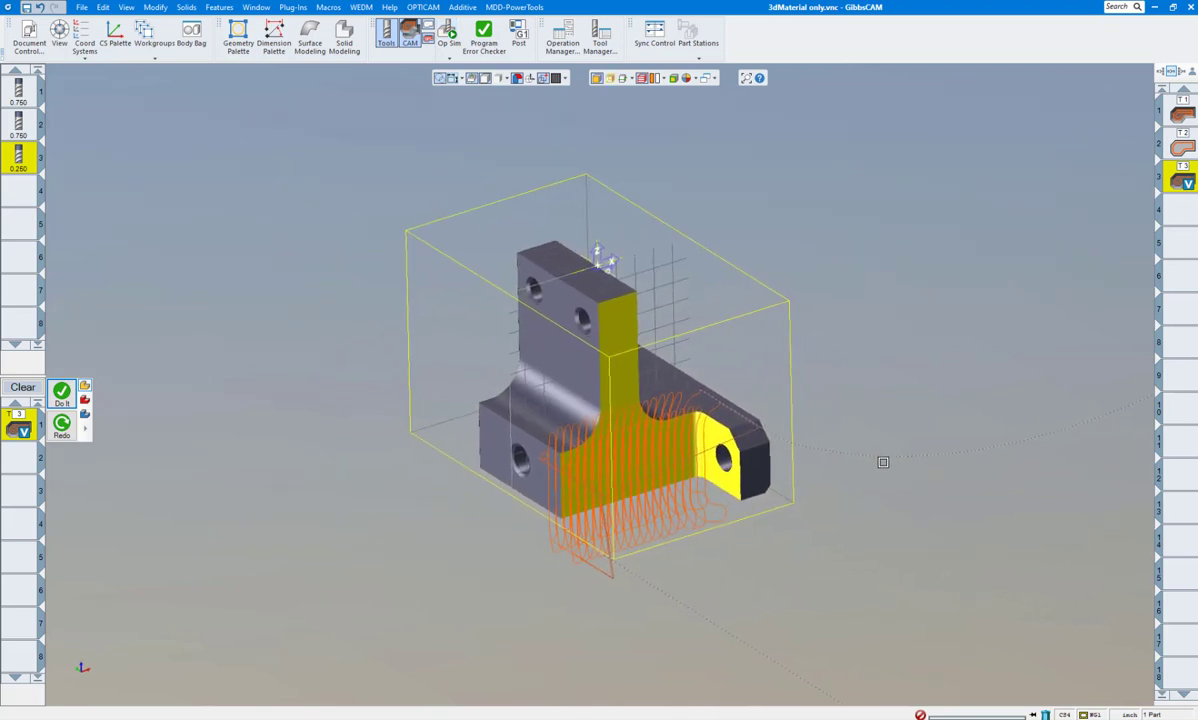
middle_click_drag(910, 530, 907, 532)
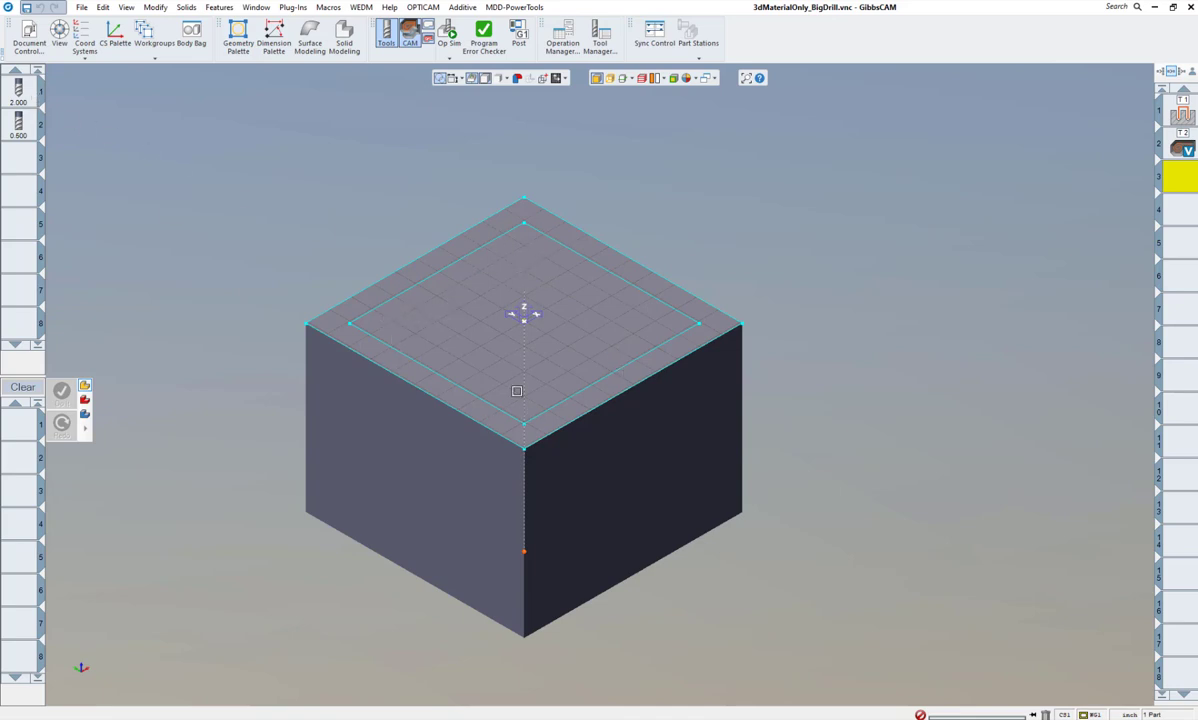
Simulate the operations on the 3dMaterialOnly_BigDrill block, replay the large drill cut from the start, and close the simulation.
left_click(448, 40)
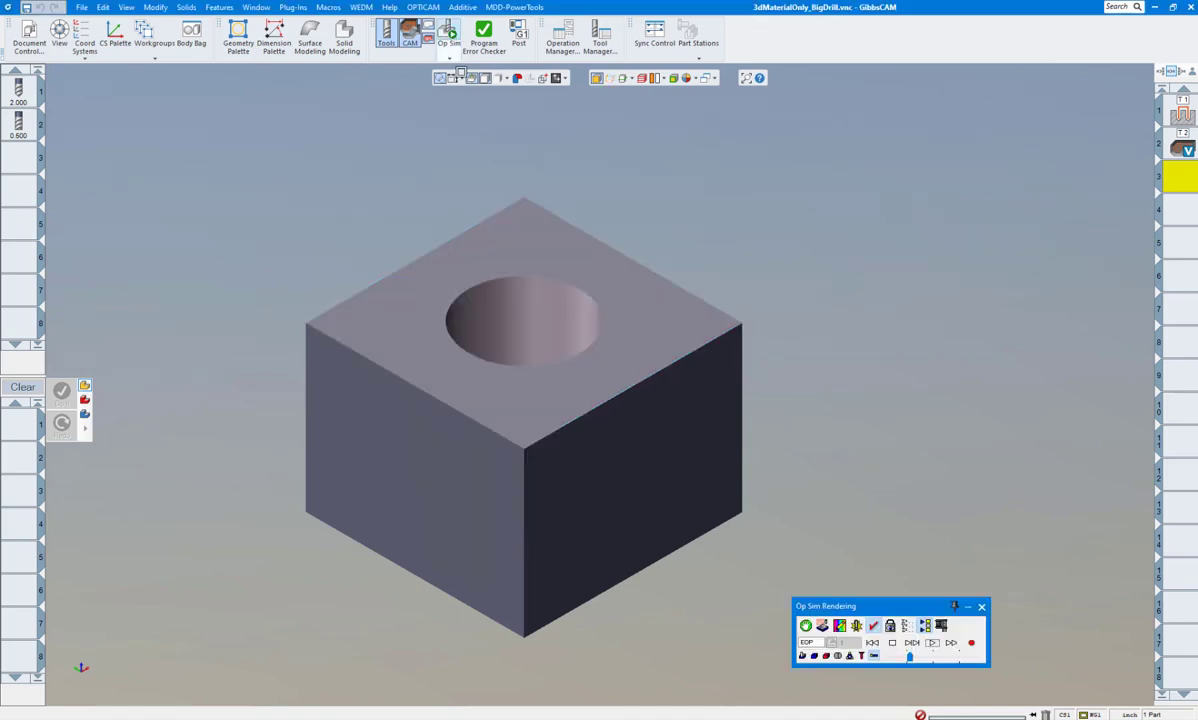
left_click(873, 642)
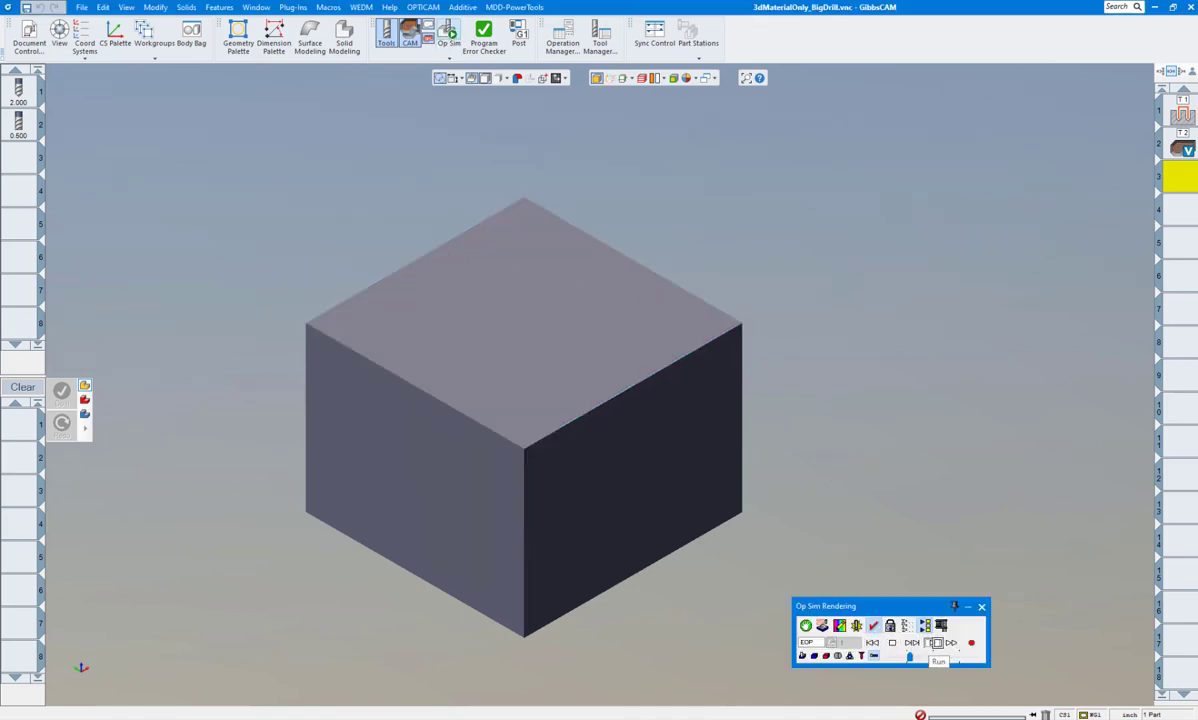
left_click(933, 643)
left_click(868, 643)
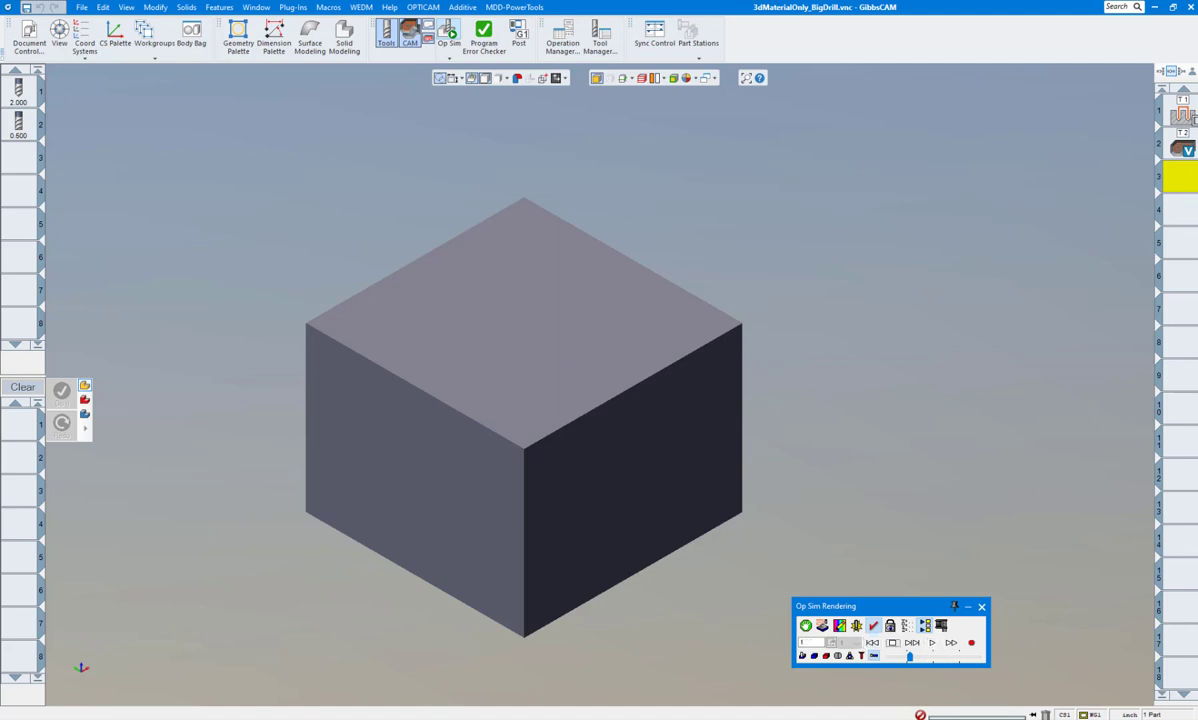
left_click(1182, 115)
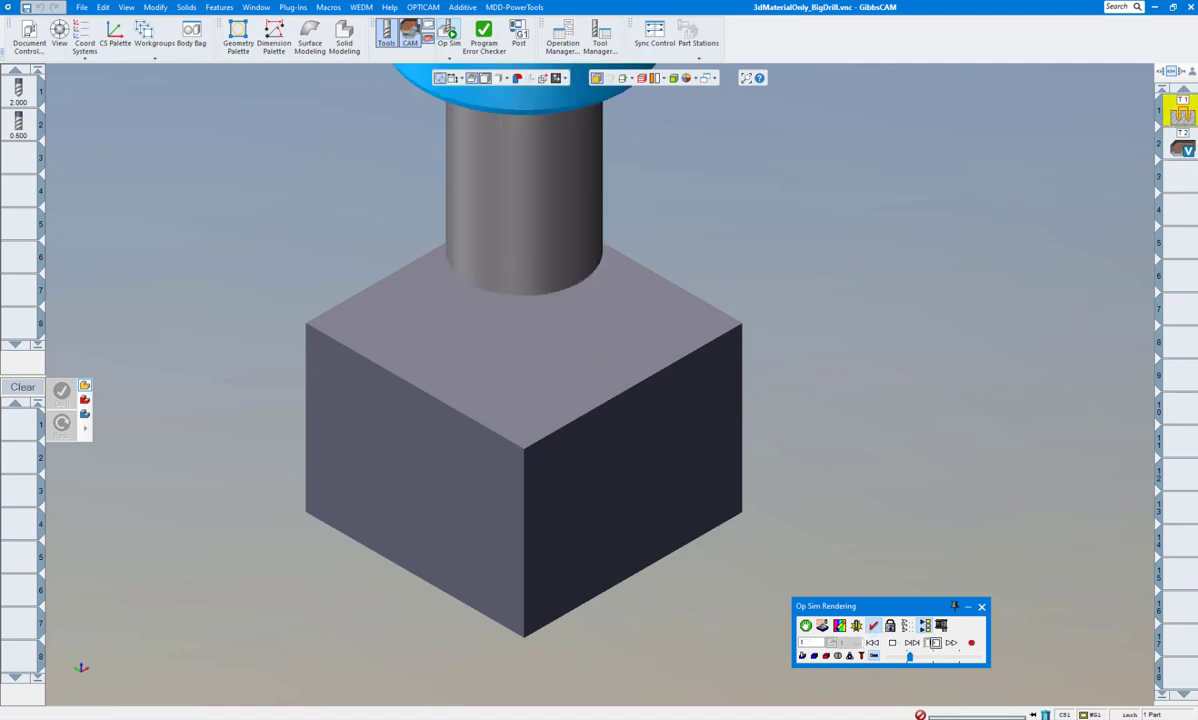
middle_click_drag(821, 398, 605, 264)
left_click(984, 609)
scroll(590, 289, "up", 2)
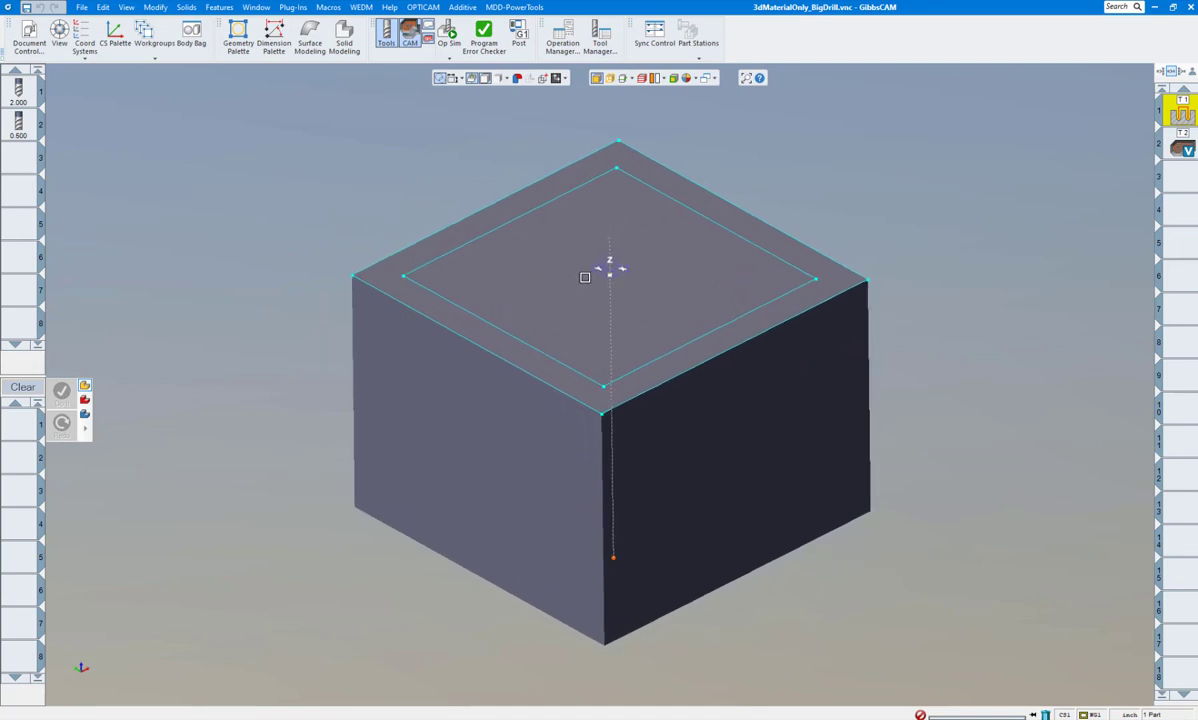
Review the VoluMill pocket operation's settings, and regenerate its toolpath with an edge of the inner square selected.
left_click(1184, 146)
double_click(1184, 147)
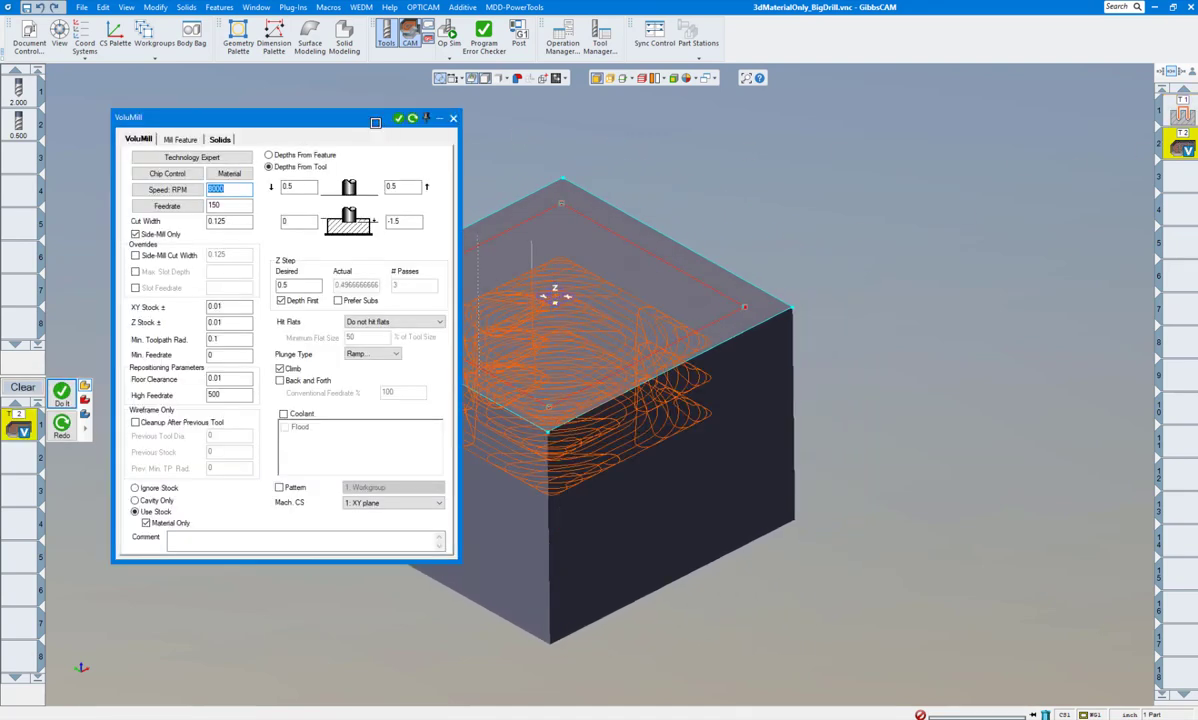
left_click_drag(304, 117, 246, 148)
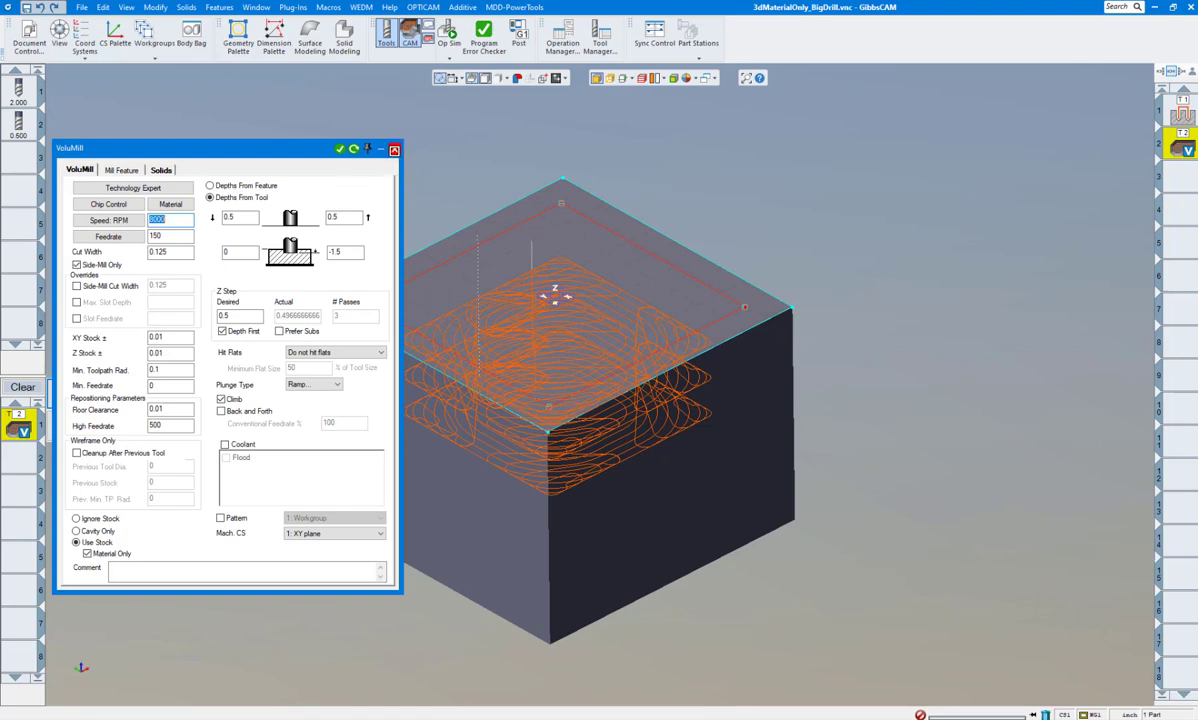
left_click(394, 150)
left_click(428, 270)
left_click(61, 392)
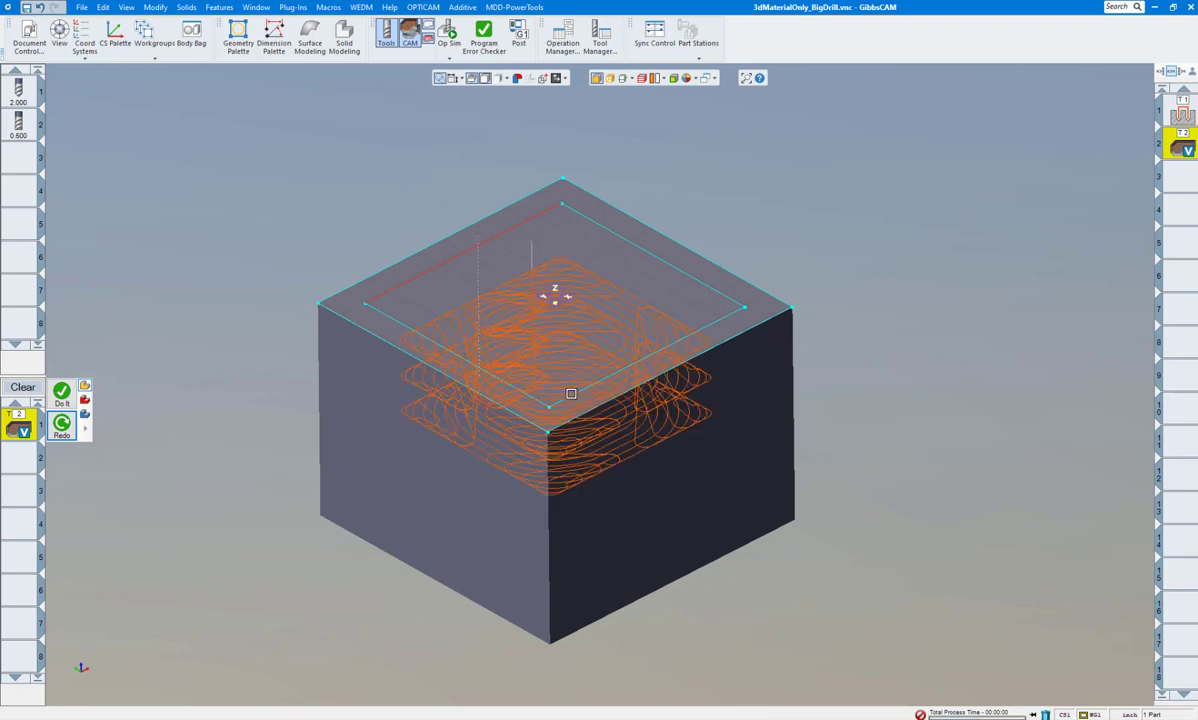
Simulate the drilling and regenerated pocket operation from the beginning in Op Sim, and inspect the machined block.
scroll(572, 393, "down", 1)
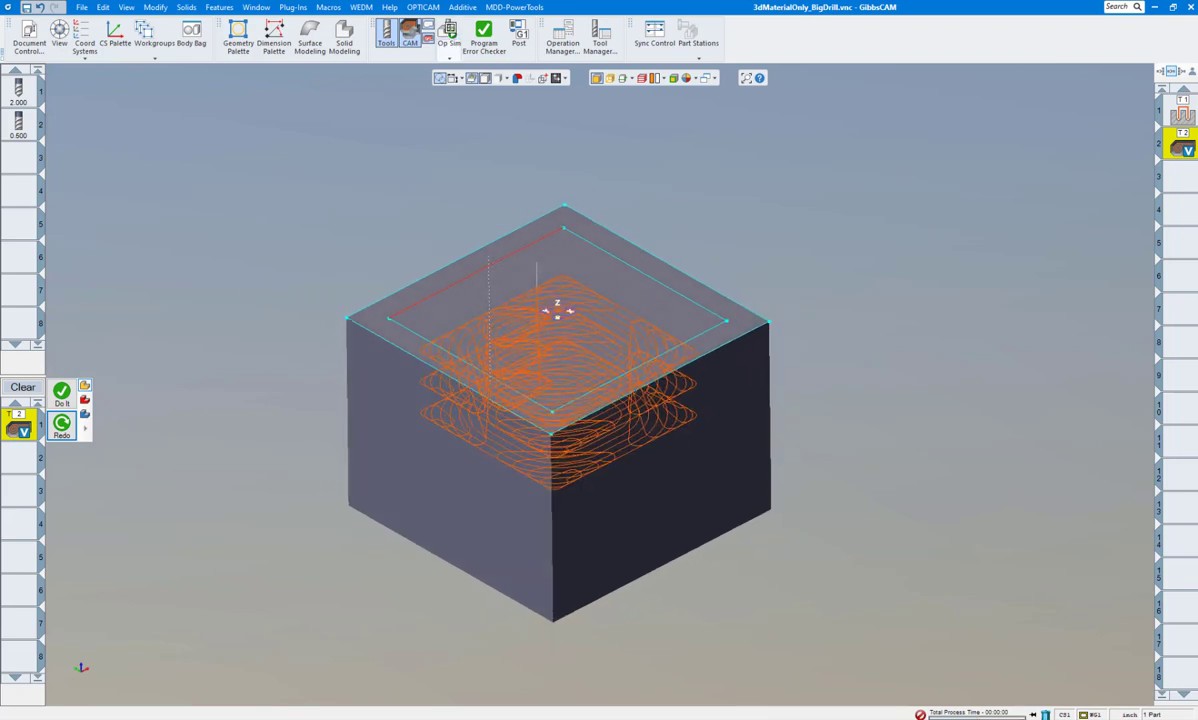
left_click(450, 35)
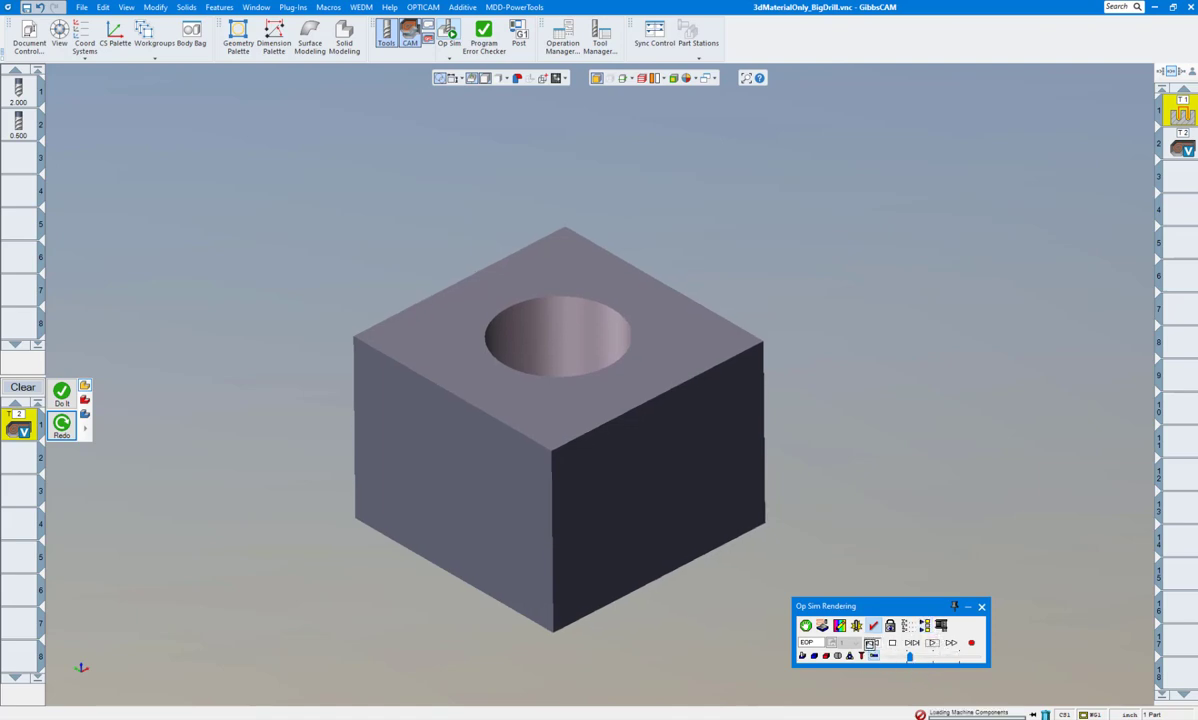
left_click(872, 643)
left_click(934, 643)
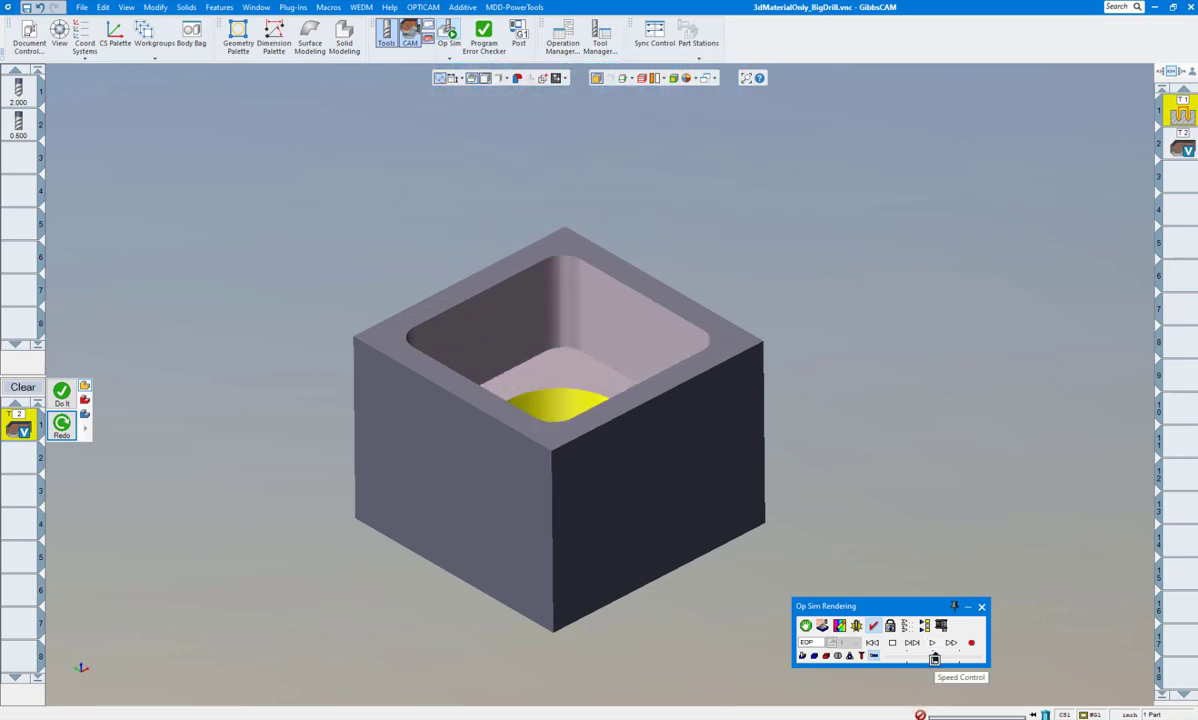
middle_click_drag(926, 546, 926, 546)
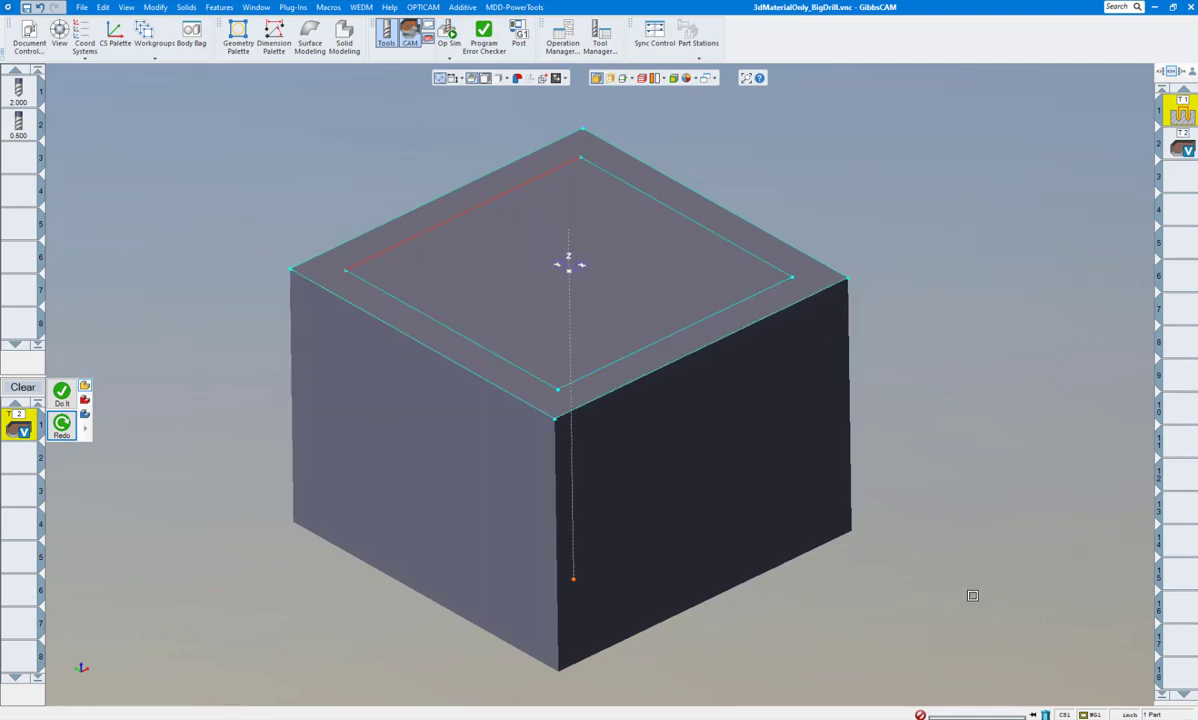